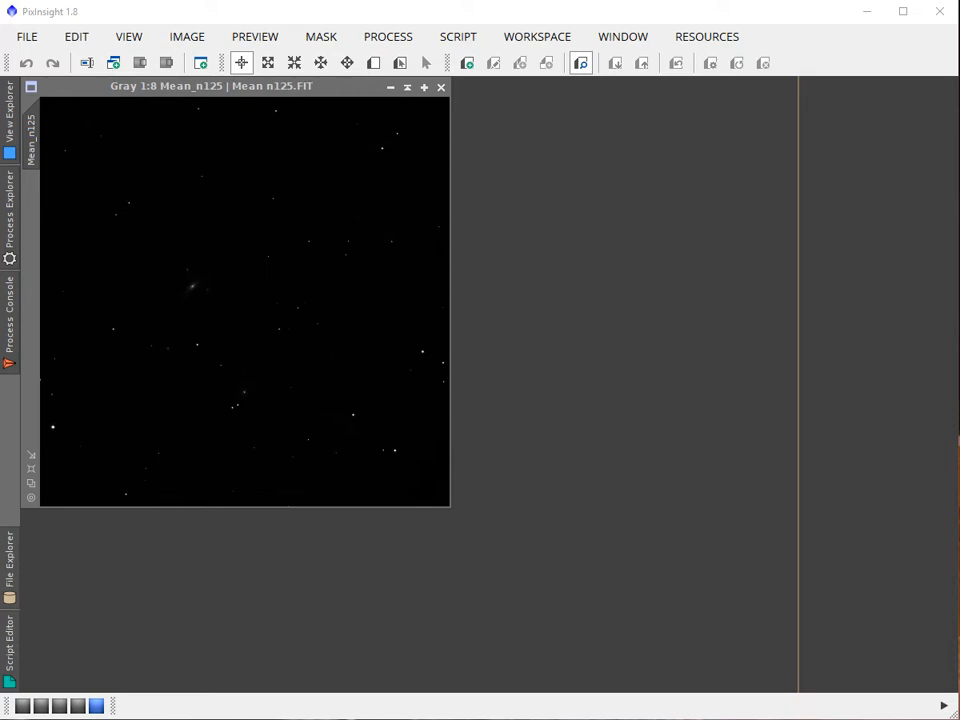
- Start DynamicBackgroundExtraction on the Mean_n125 image and apply an automatic screen stretch to reveal its faint background
click(12, 212)
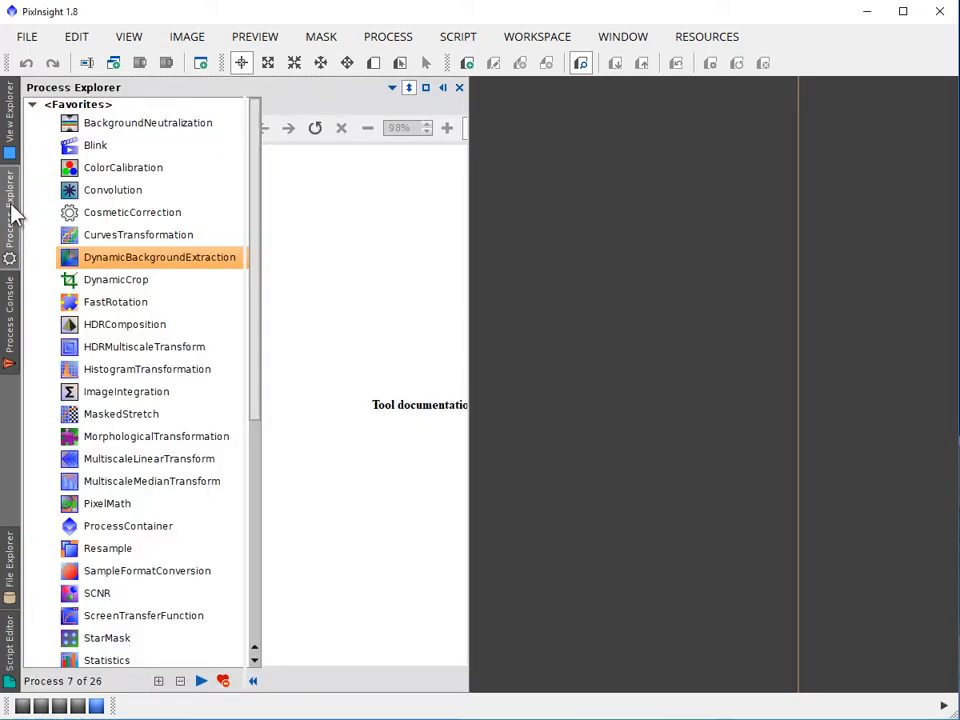
double_click(152, 262)
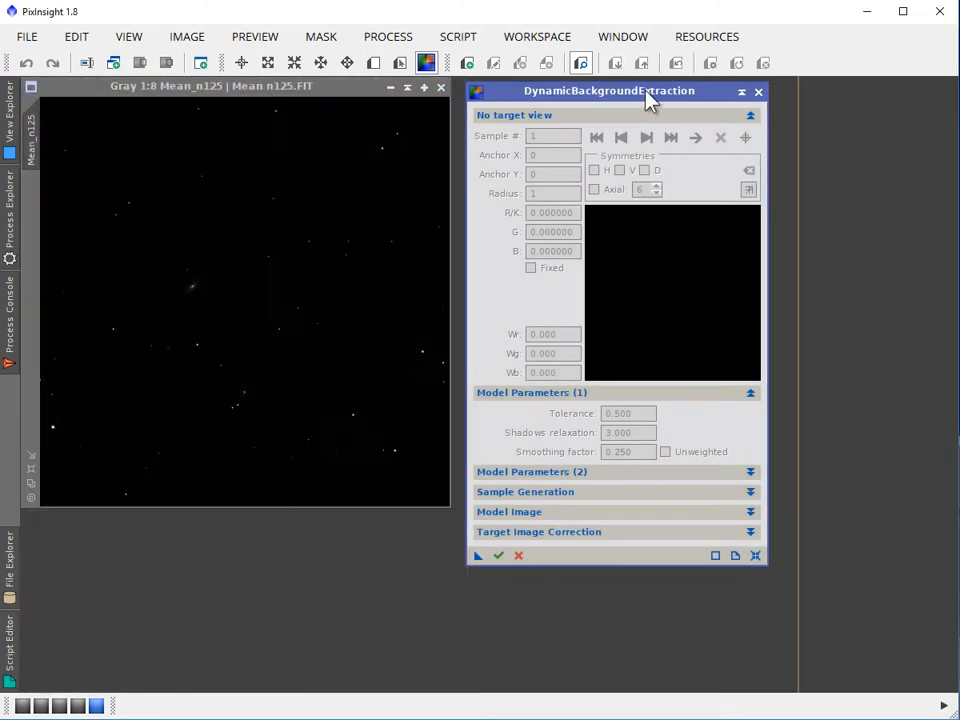
drag(645, 91, 645, 90)
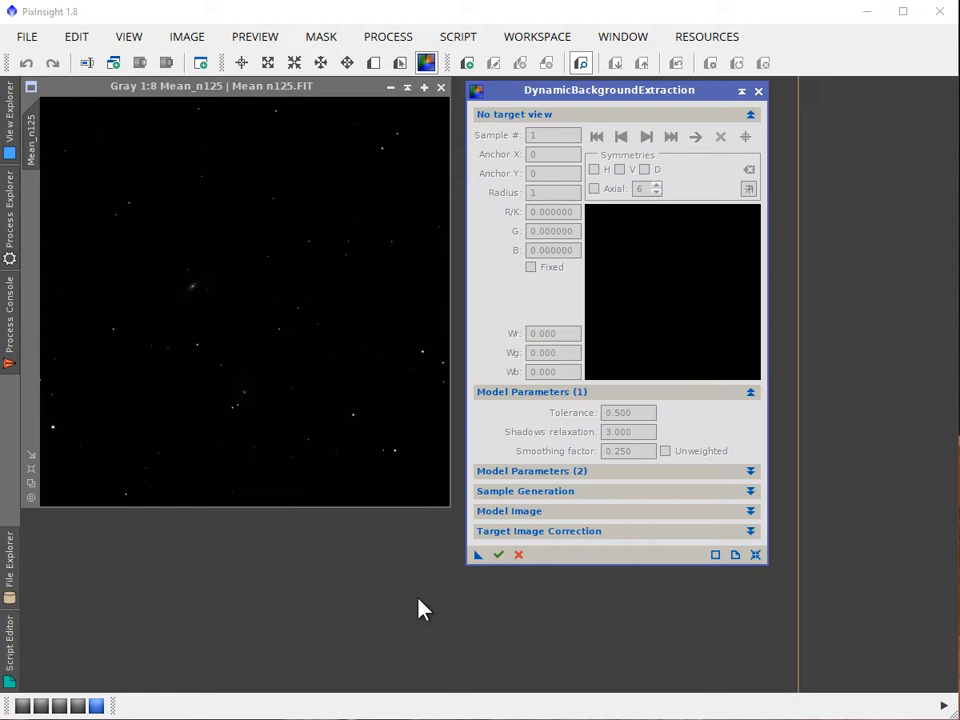
click(252, 299)
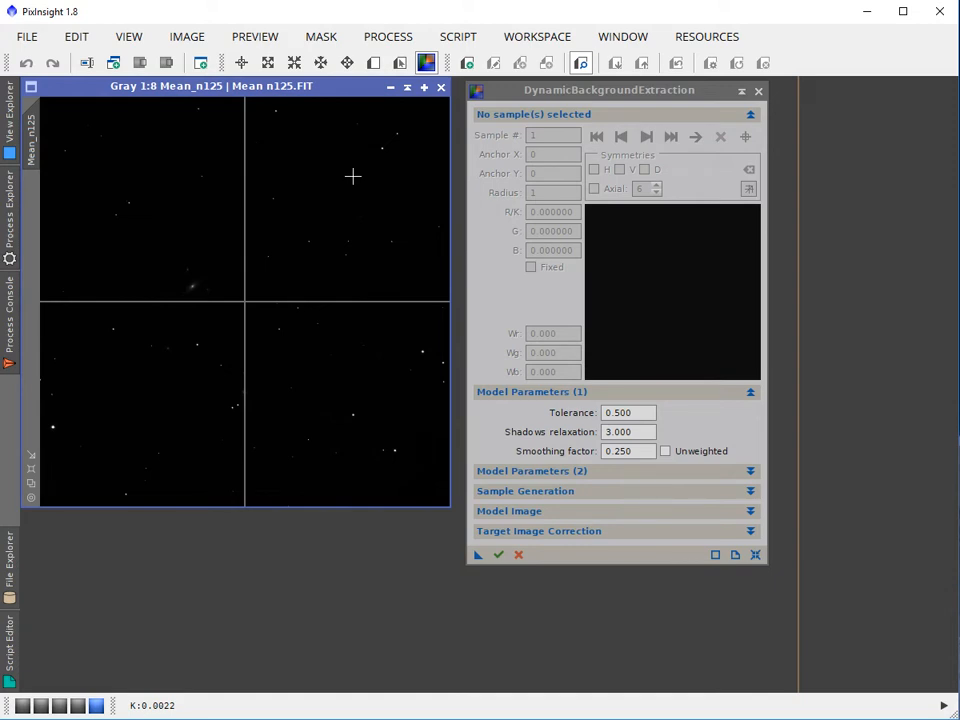
key(ctrl+a)
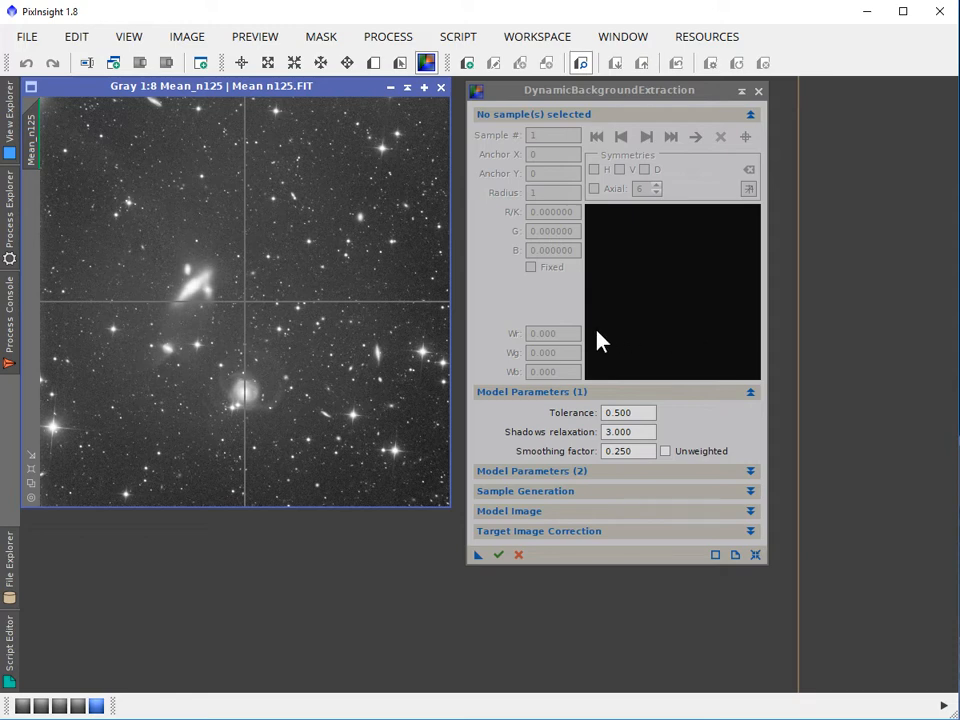
- Place the first background sample to the right of the image centre and set its radius to 50
click(340, 272)
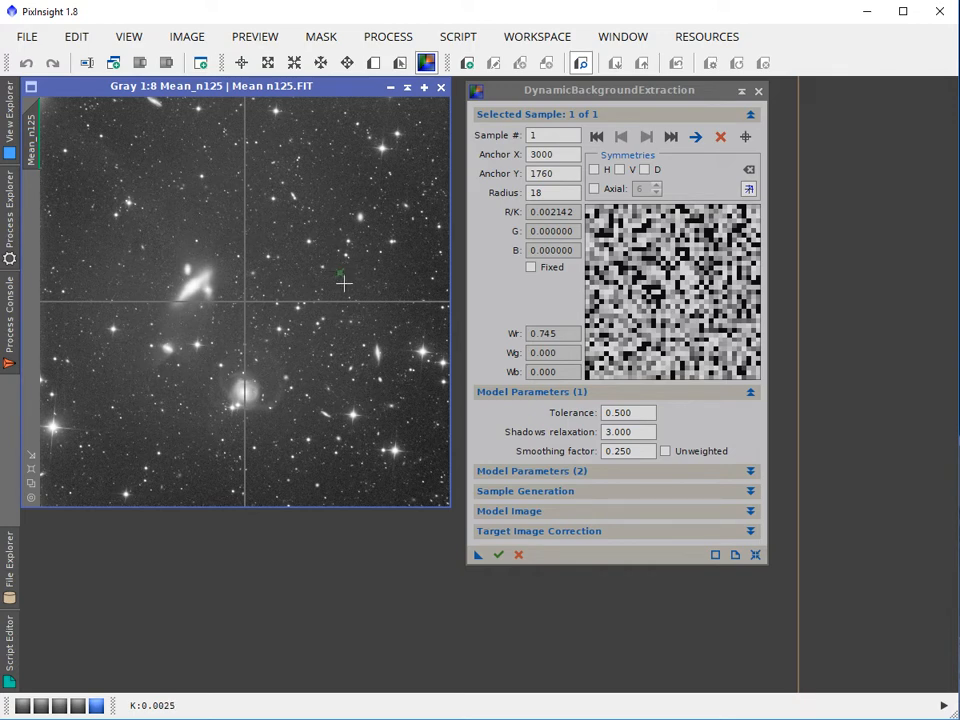
double_click(541, 192)
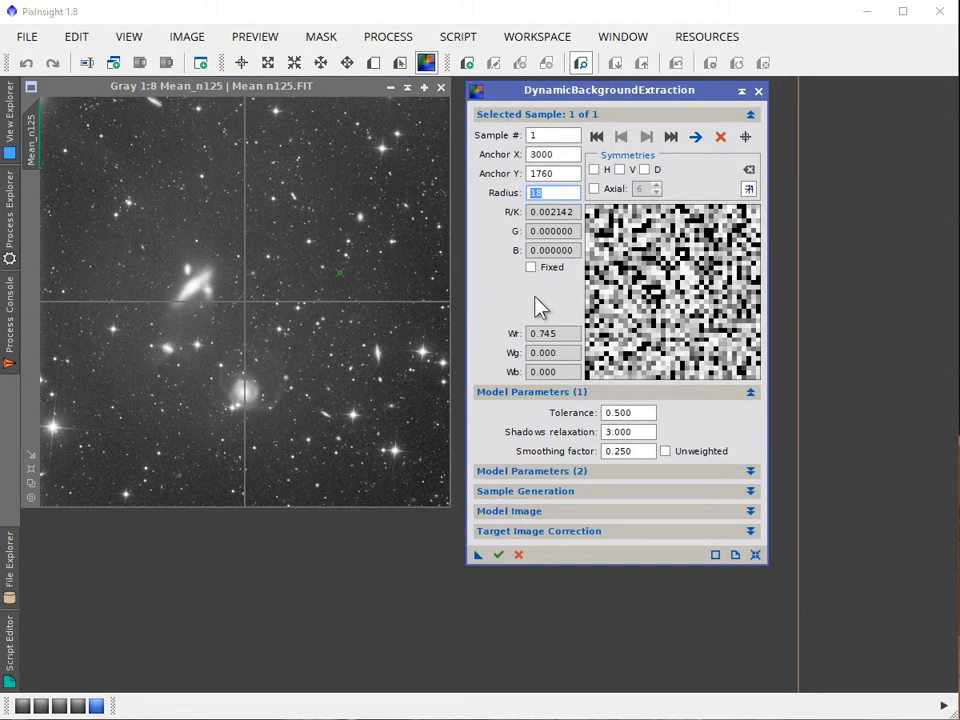
text(50)
key(Return)
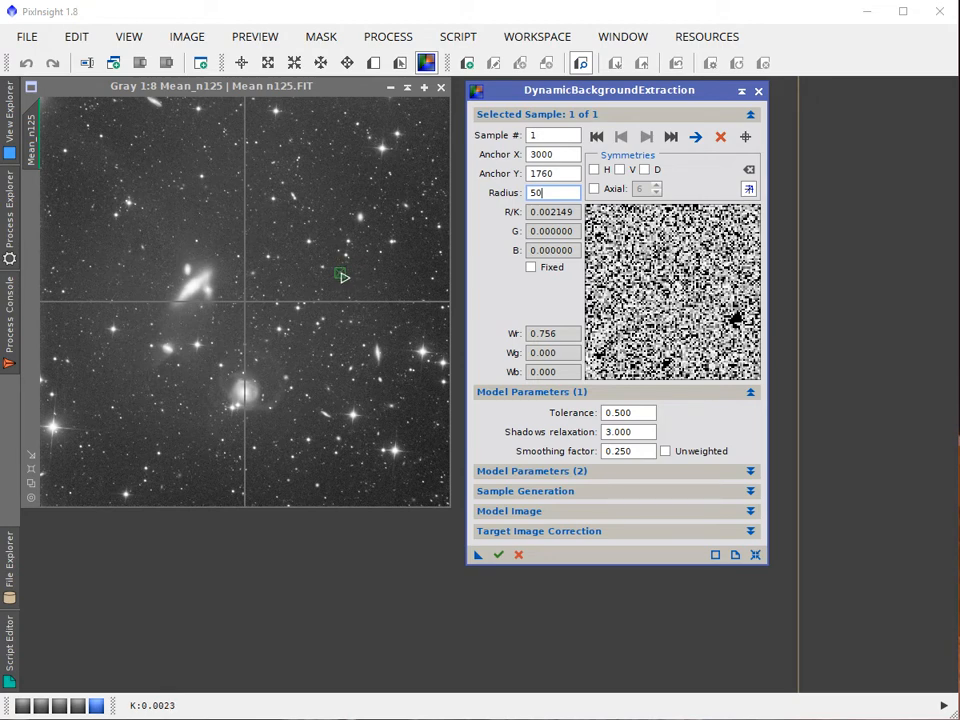
- Try the first sample over a nearby star, then move it to clear background at about X 3128, Y 1784
mouse_move(342, 274)
mouse_down()
mouse_move(370, 277)
mouse_move(349, 274)
mouse_move(357, 291)
mouse_move(348, 255)
mouse_up()
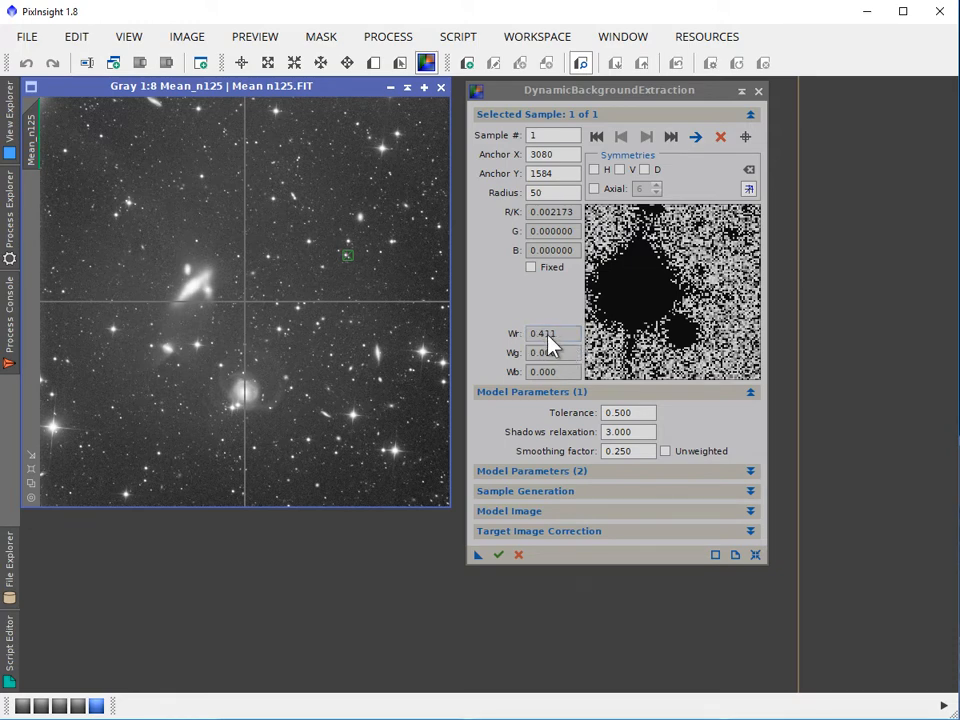
mouse_move(549, 341)
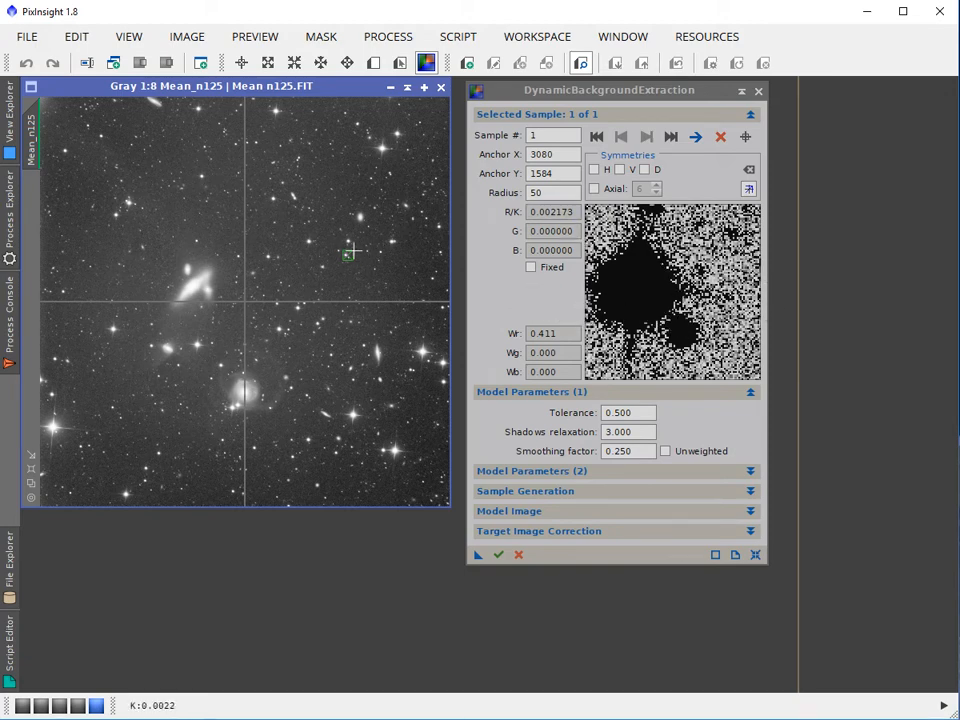
drag(347, 255, 357, 281)
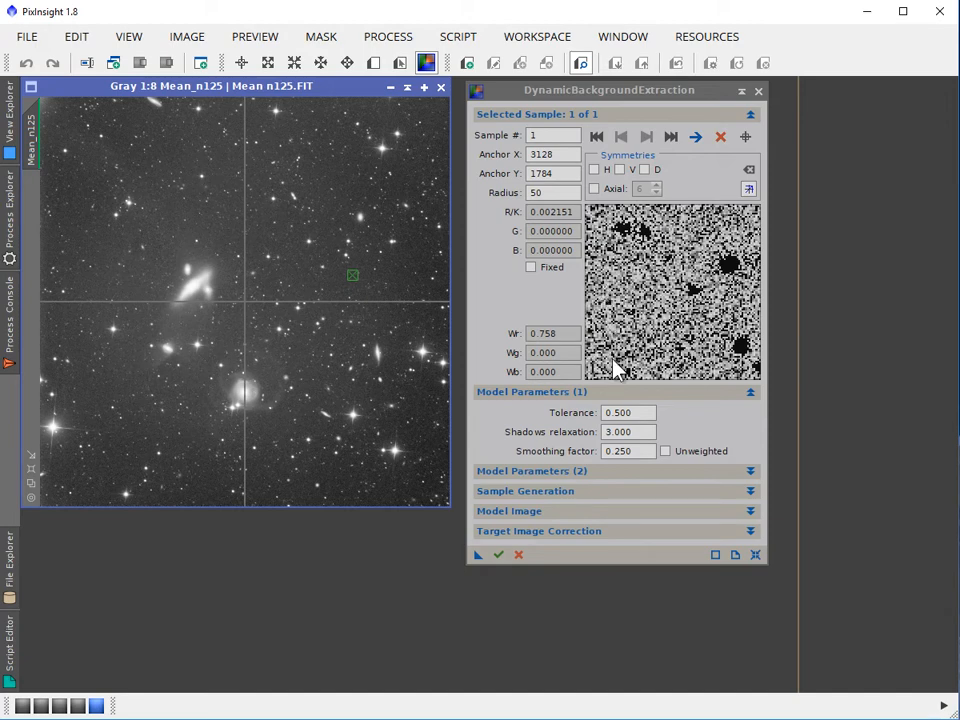
- Add fourteen more background samples across the image, avoiding the galaxies and bright stars
click(337, 481)
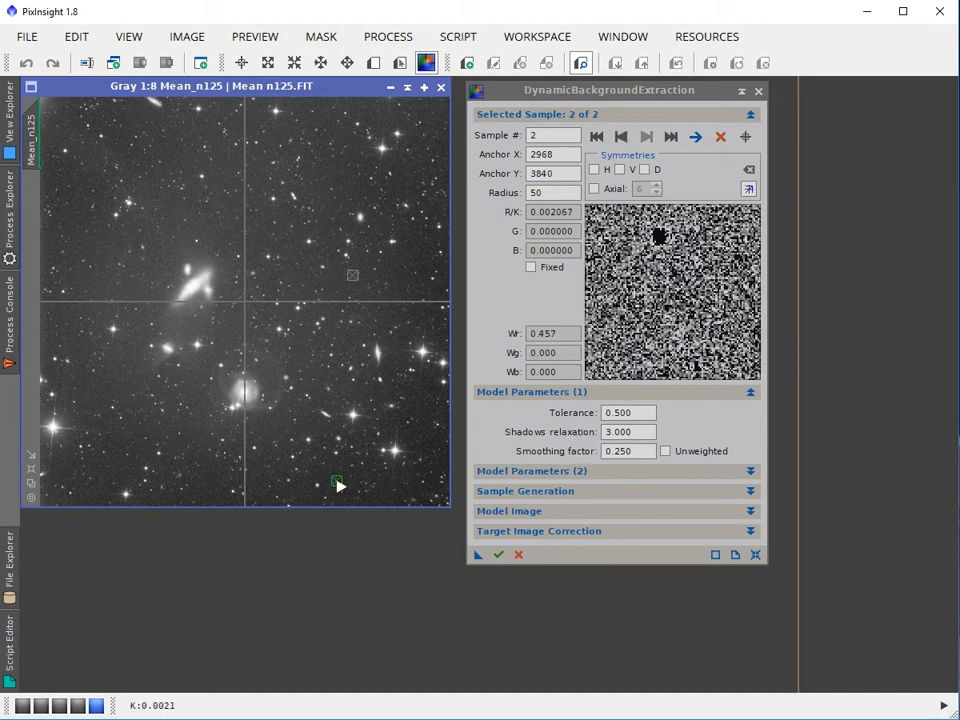
click(118, 474)
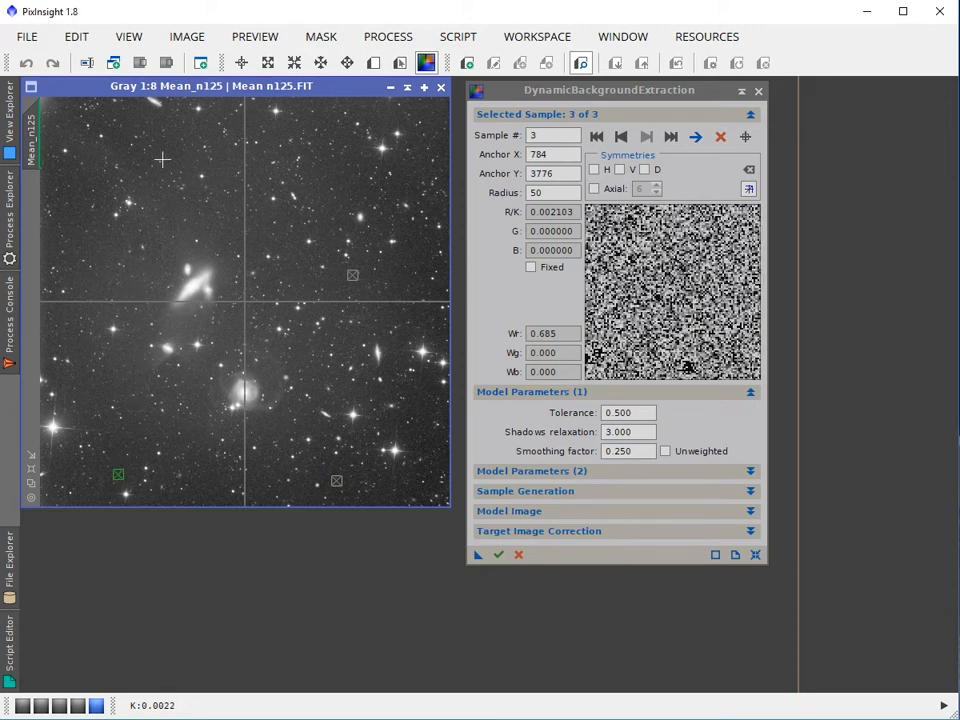
click(128, 117)
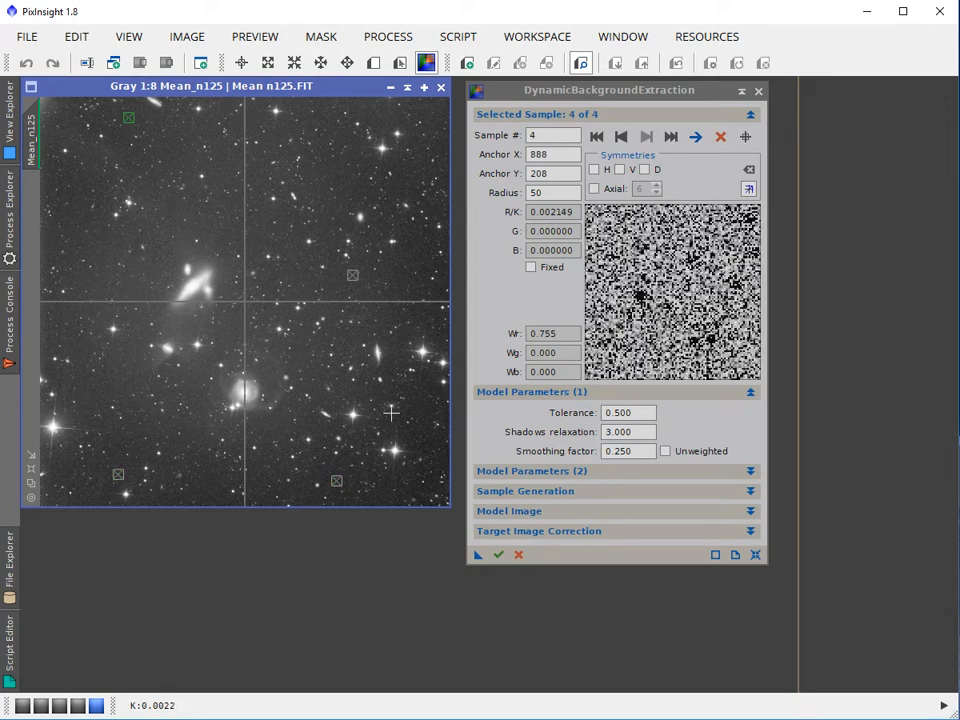
click(80, 218)
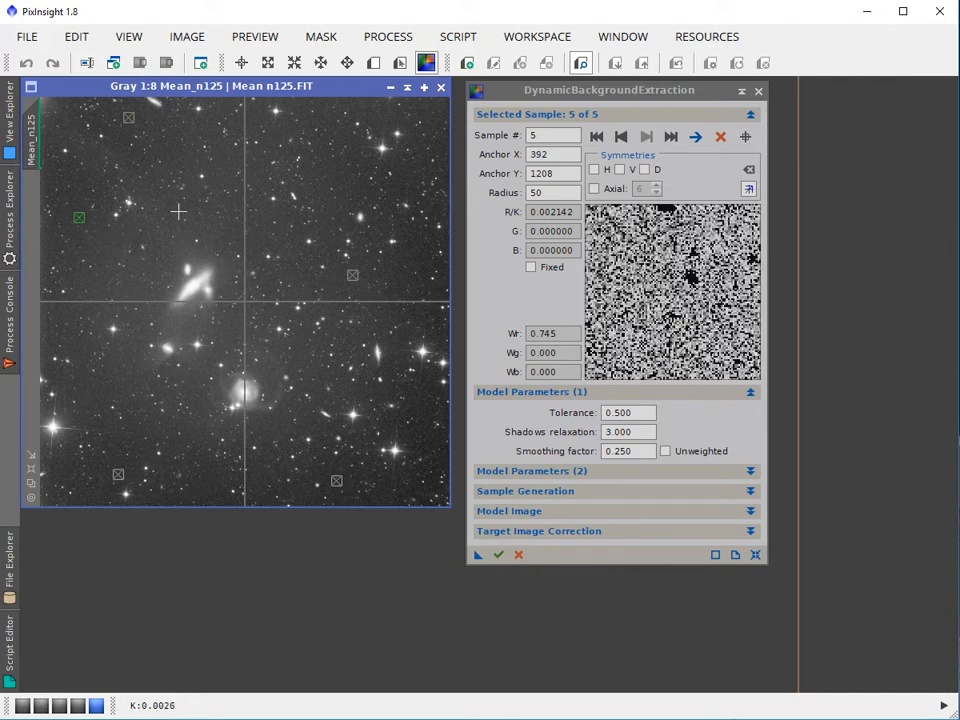
click(417, 172)
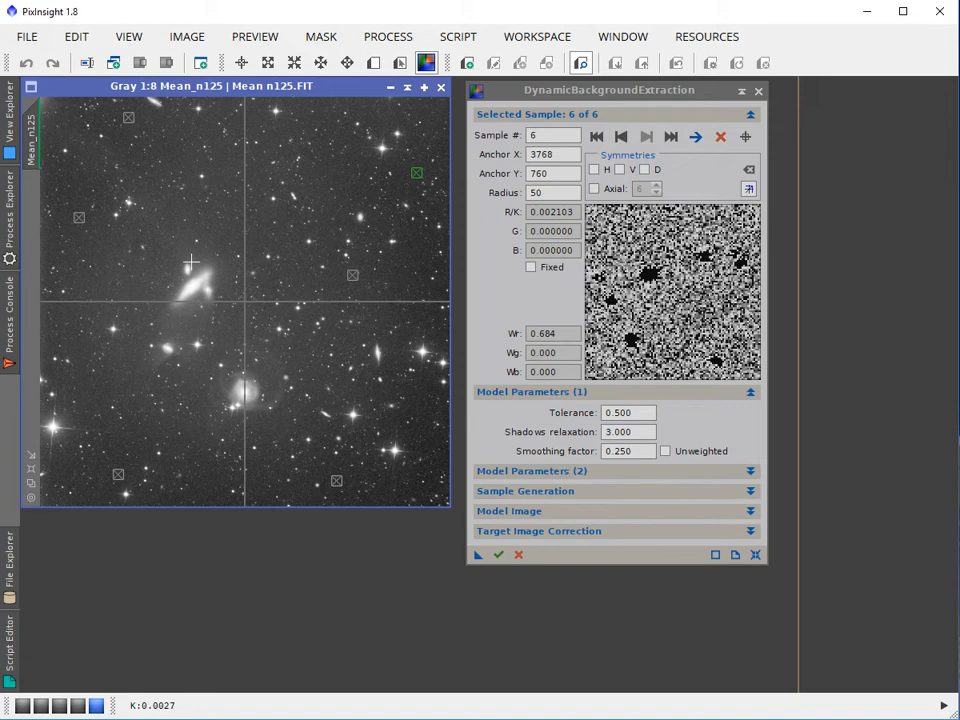
click(212, 201)
click(323, 231)
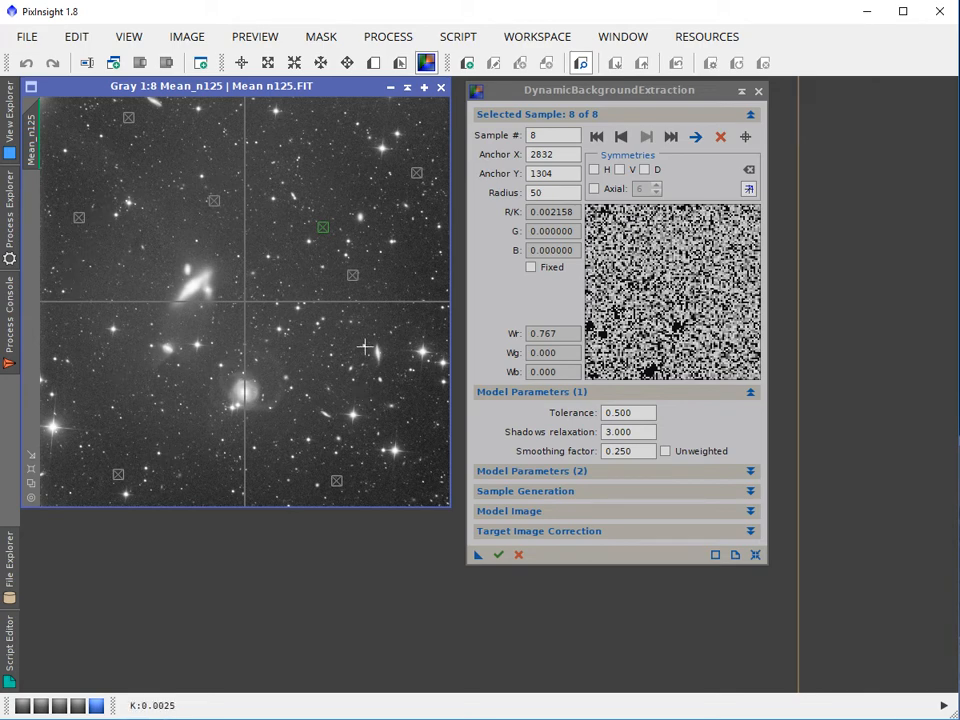
click(187, 432)
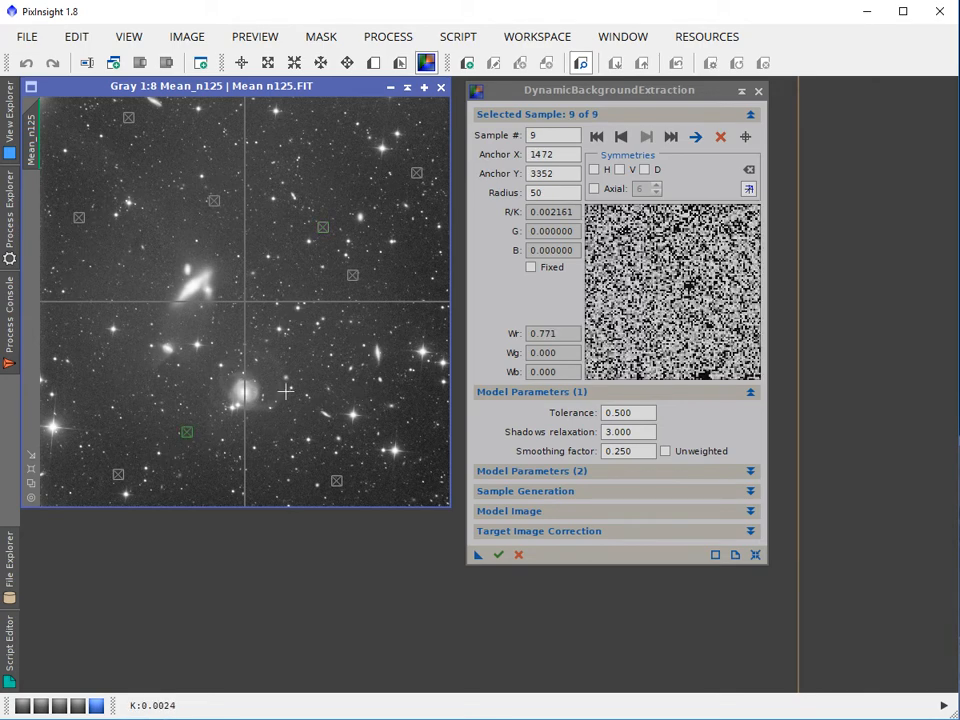
click(344, 333)
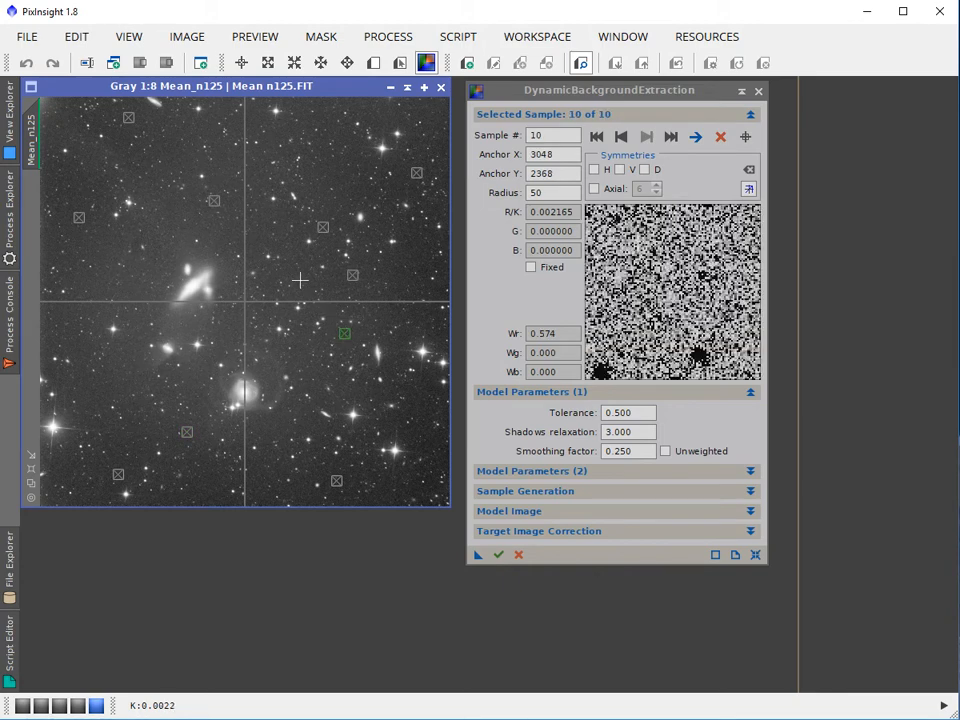
click(269, 228)
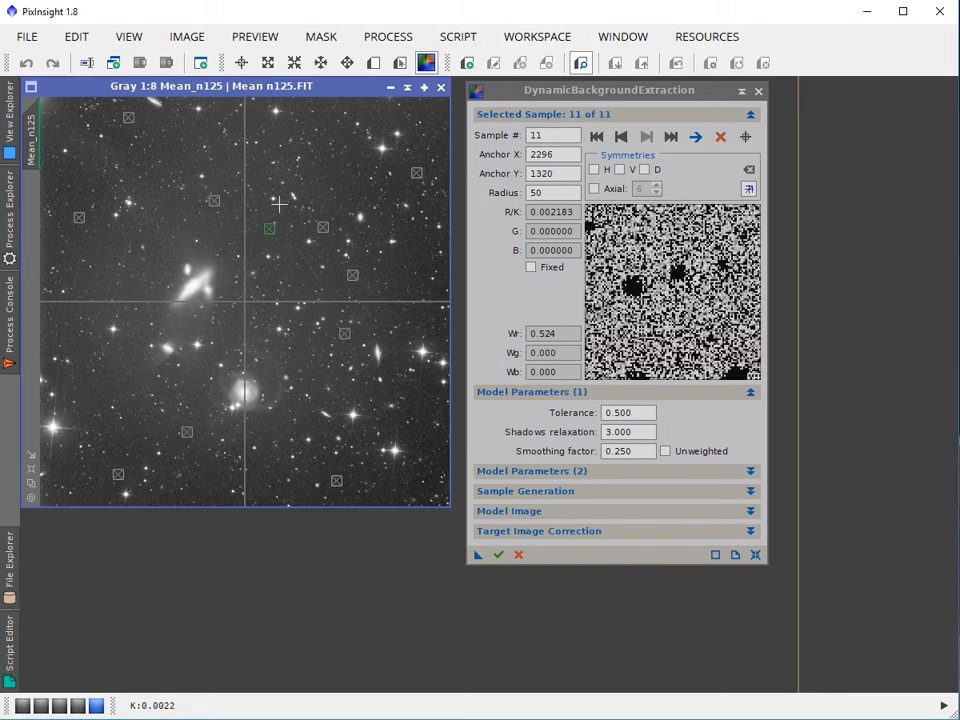
click(328, 127)
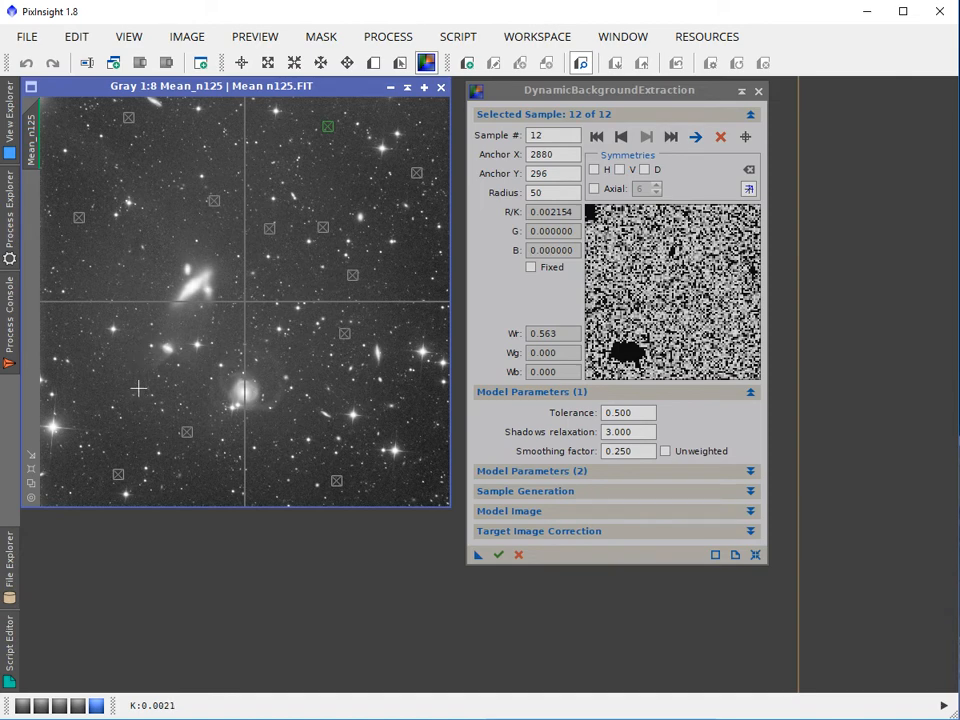
click(200, 488)
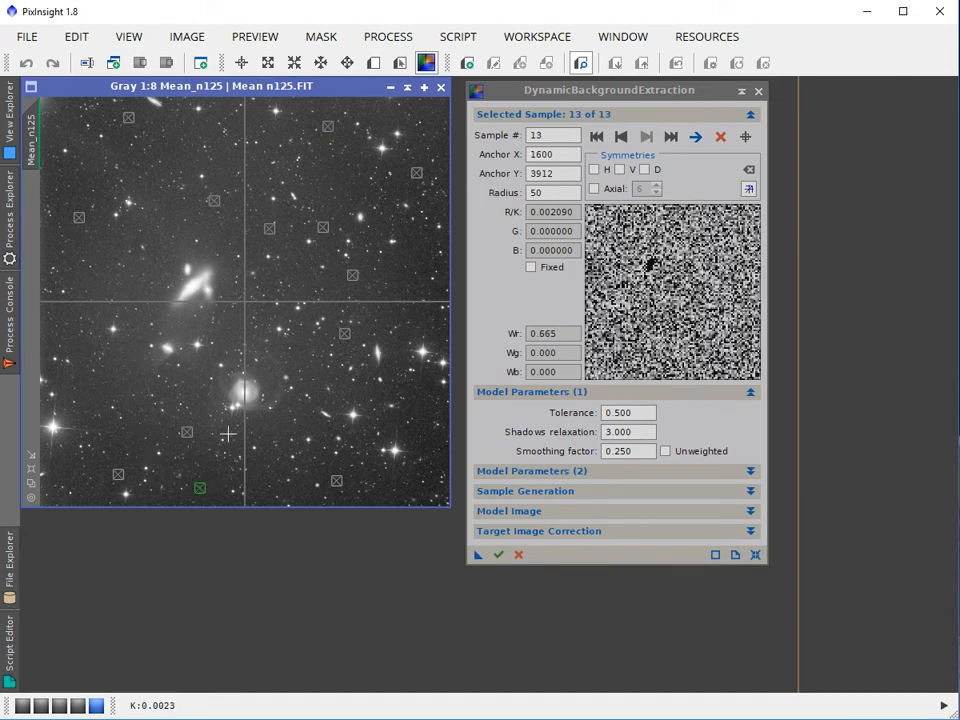
click(94, 320)
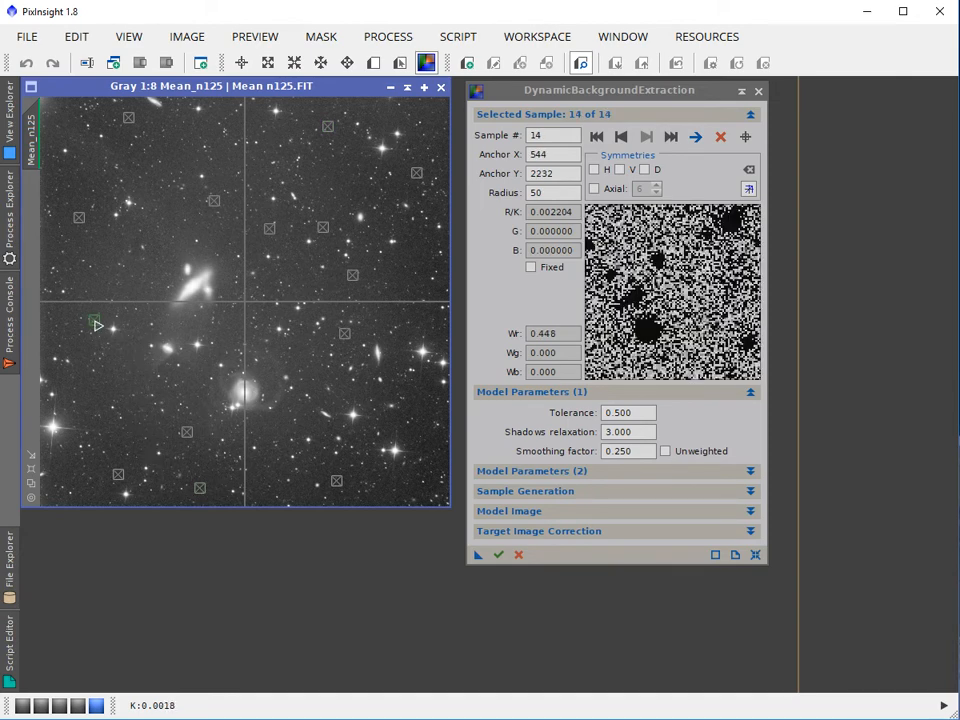
click(90, 270)
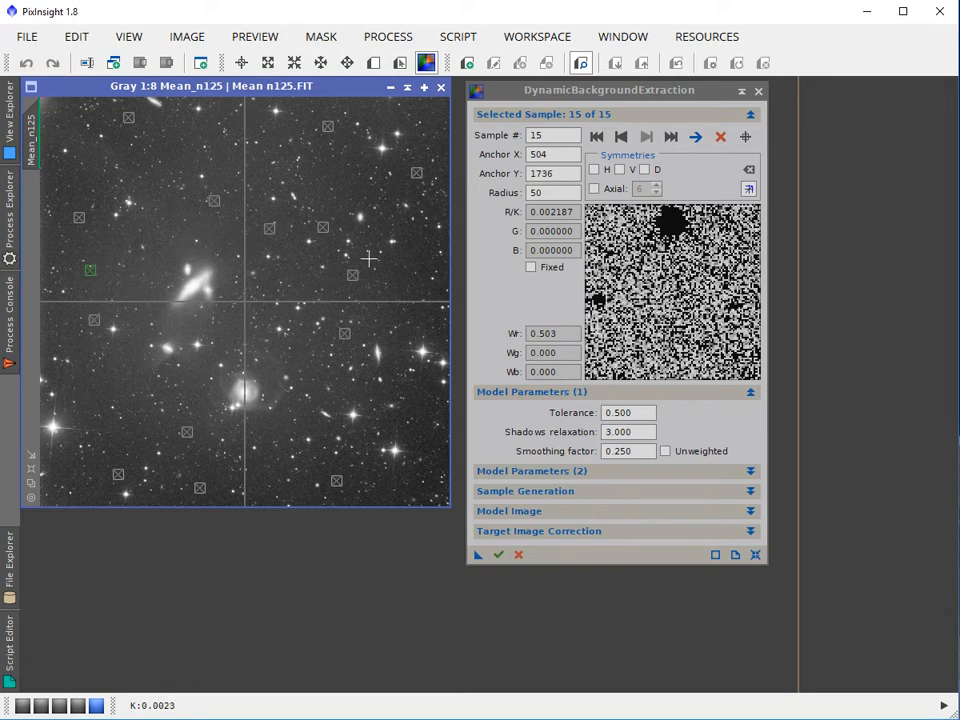
- Nudge the sample at X 2296, Y 1320 slightly down, then delete it and the samples at 2880, 296 and 1600, 3912
click(270, 230)
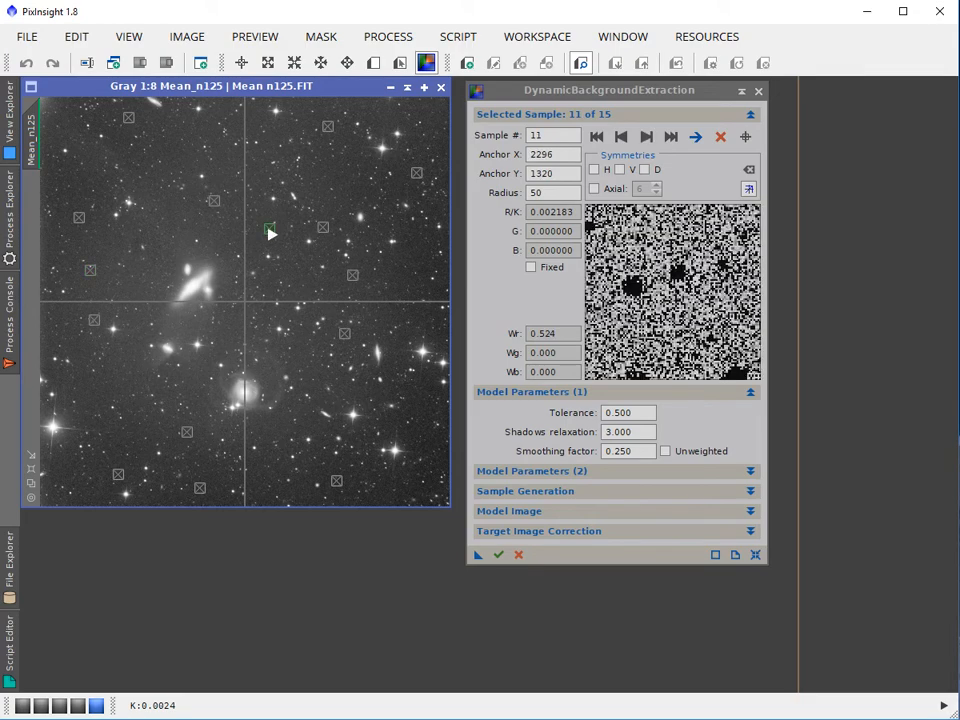
drag(270, 232, 271, 236)
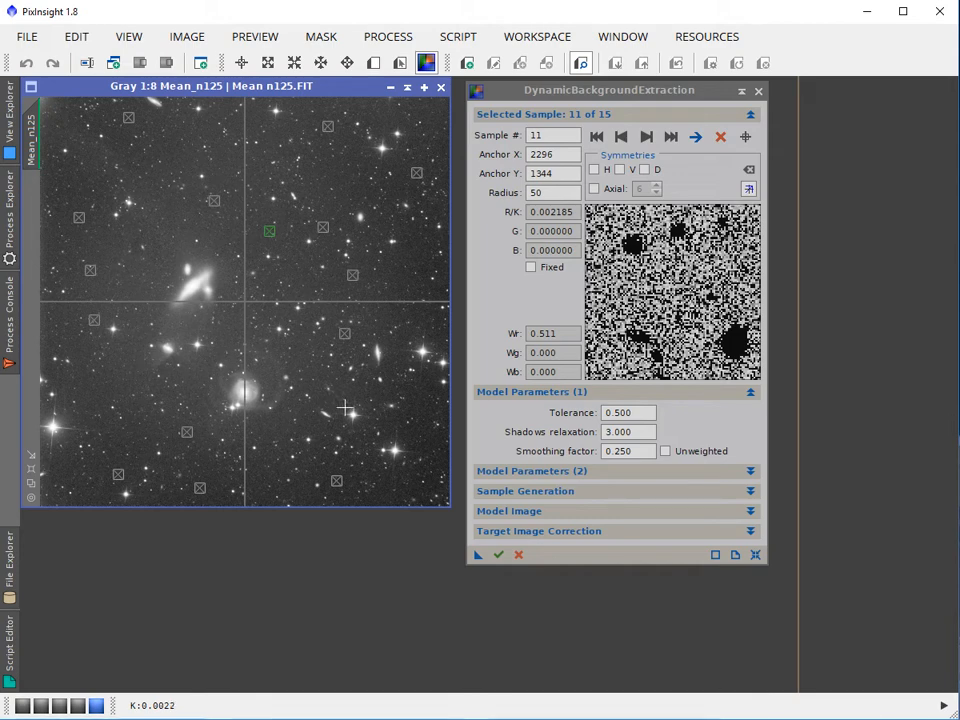
key(Delete)
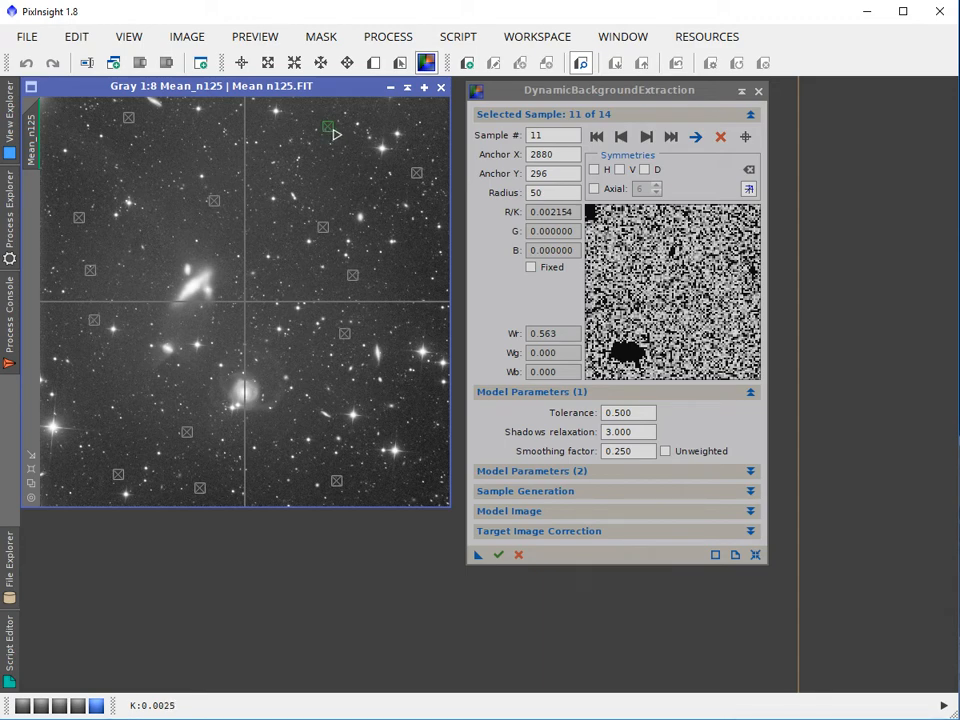
key(Delete)
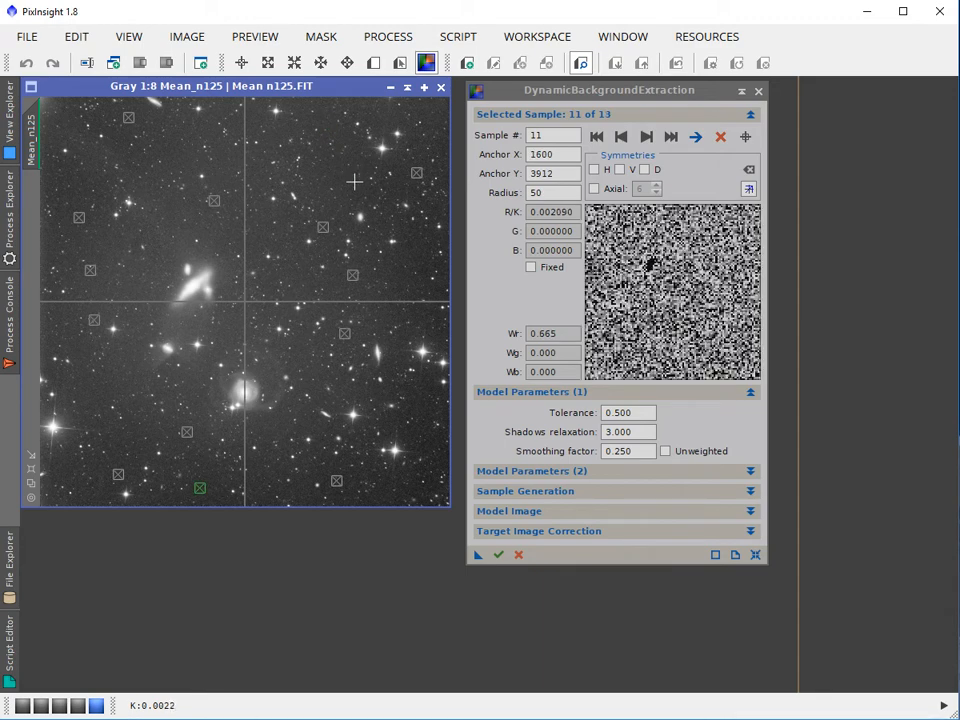
click(725, 141)
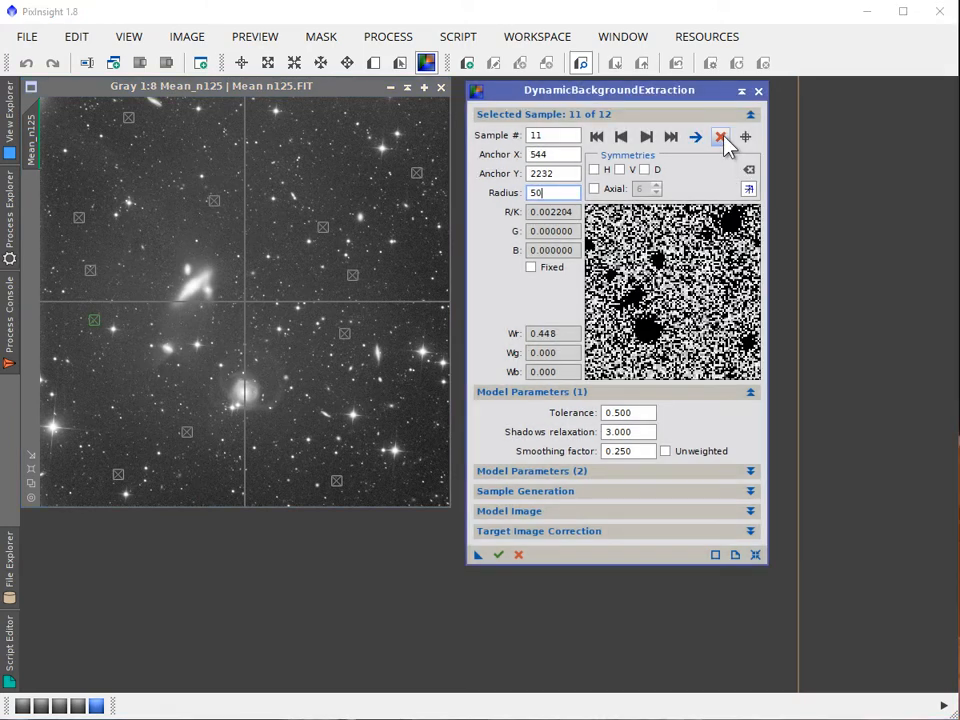
- Step back and forth through the remaining samples to examine each one's weight and star contamination in the preview
click(647, 136)
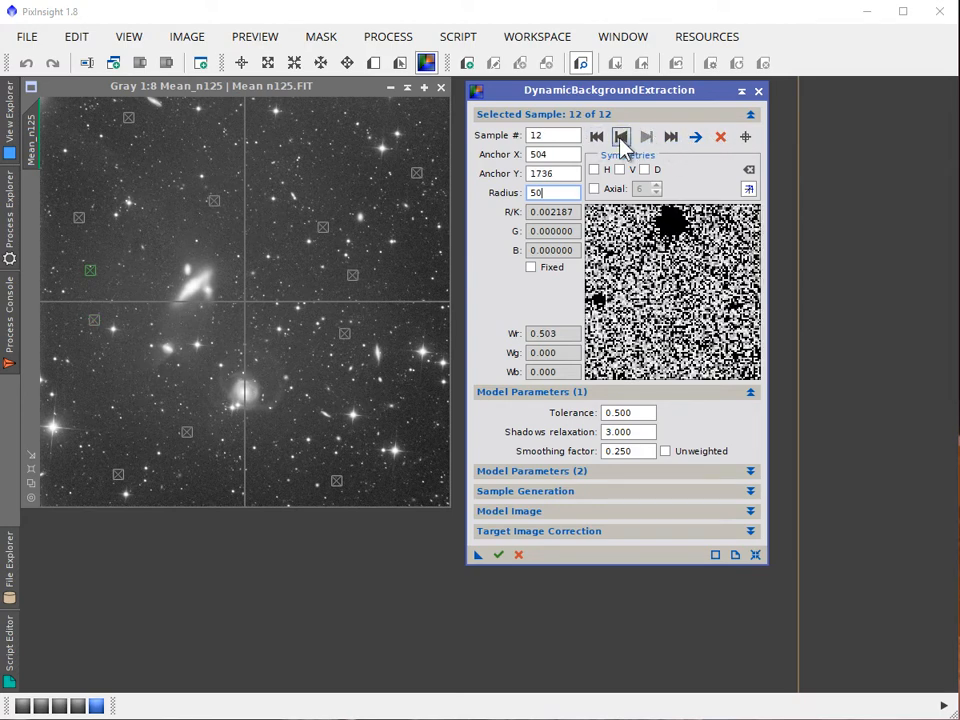
click(621, 137)
click(621, 137)
click(621, 137)
click(621, 137)
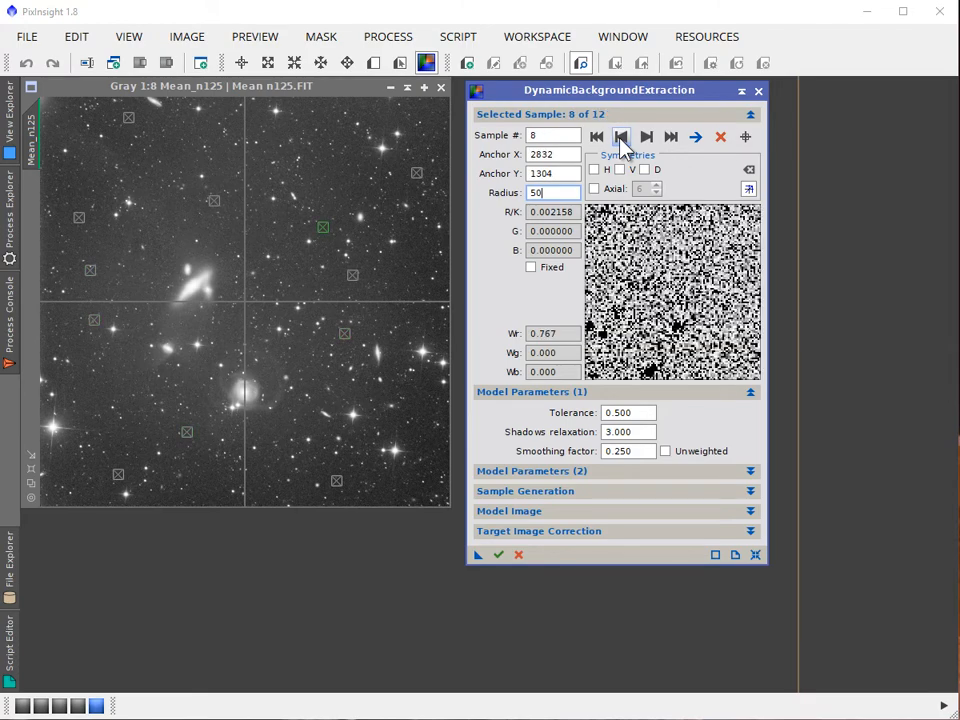
click(621, 137)
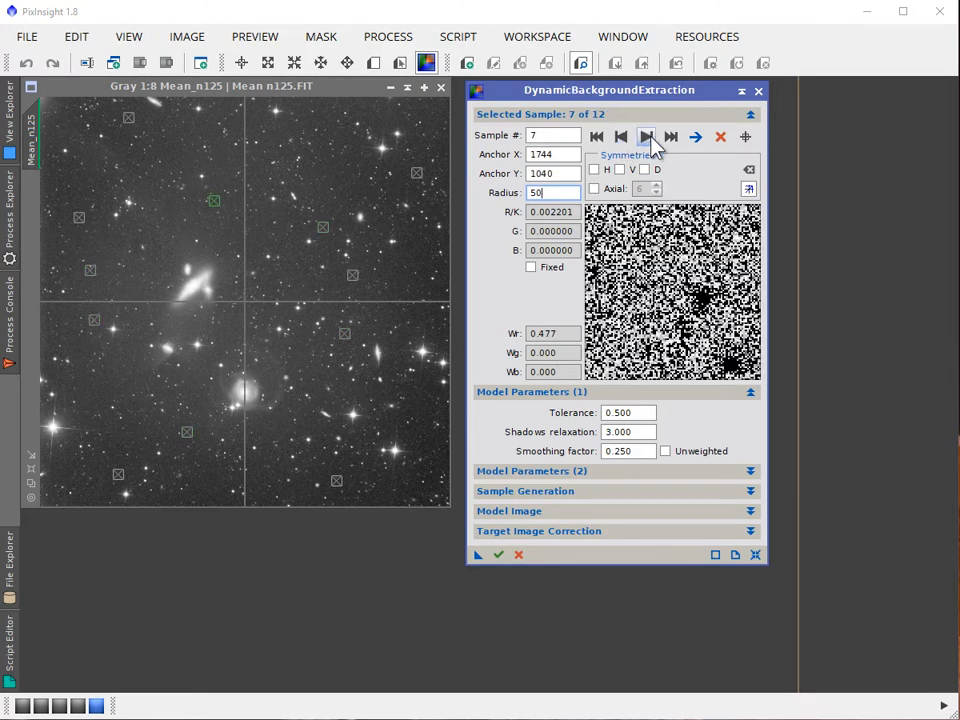
click(647, 137)
click(647, 137)
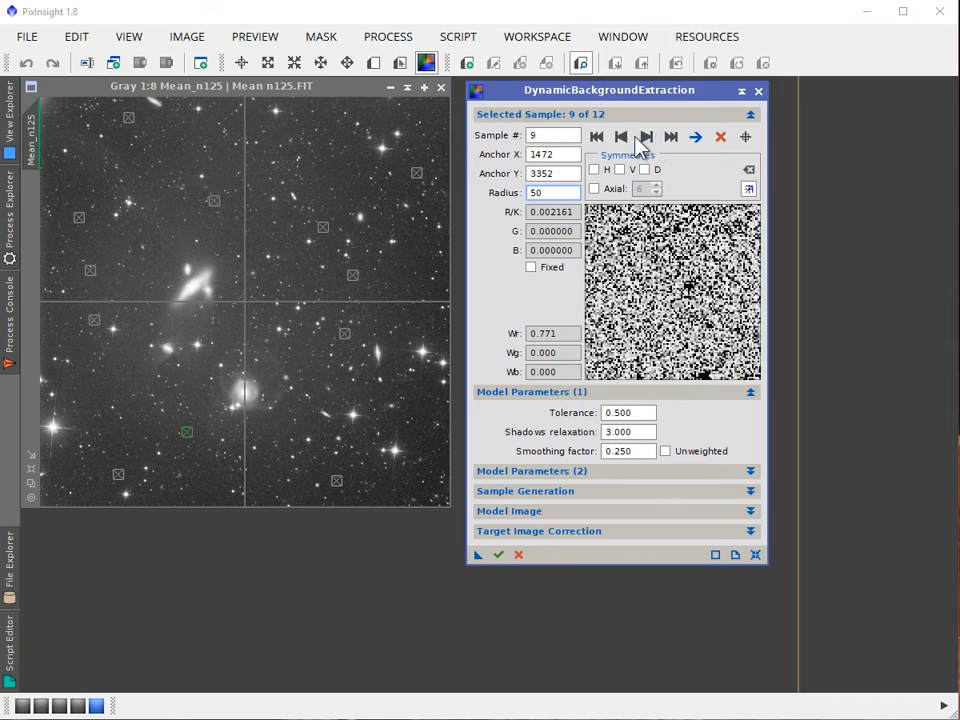
click(621, 138)
click(621, 138)
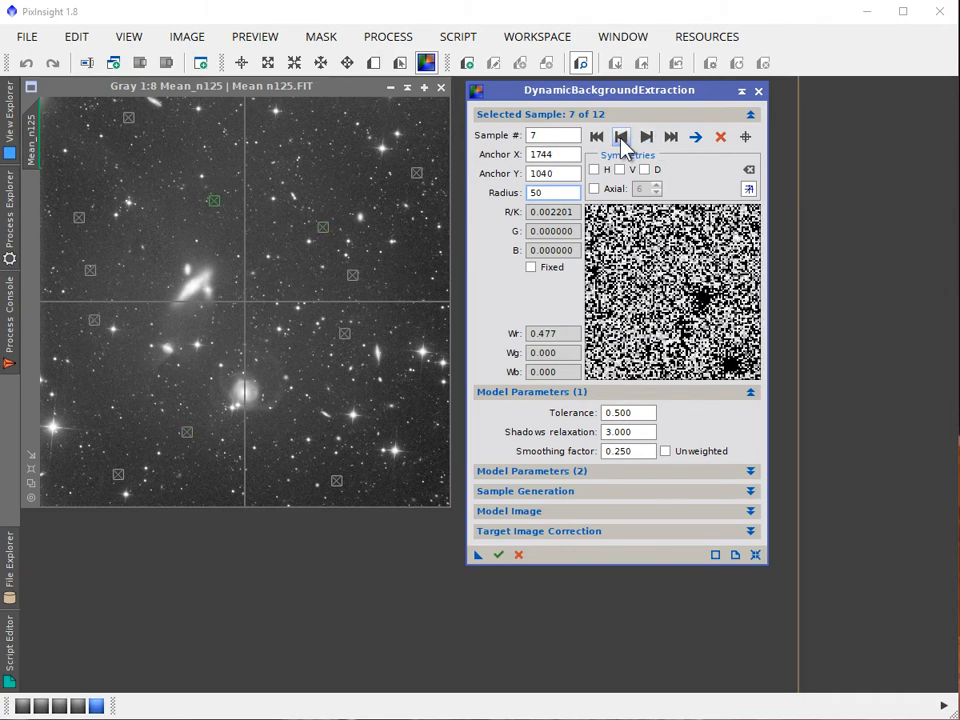
click(621, 138)
click(621, 138)
click(621, 138)
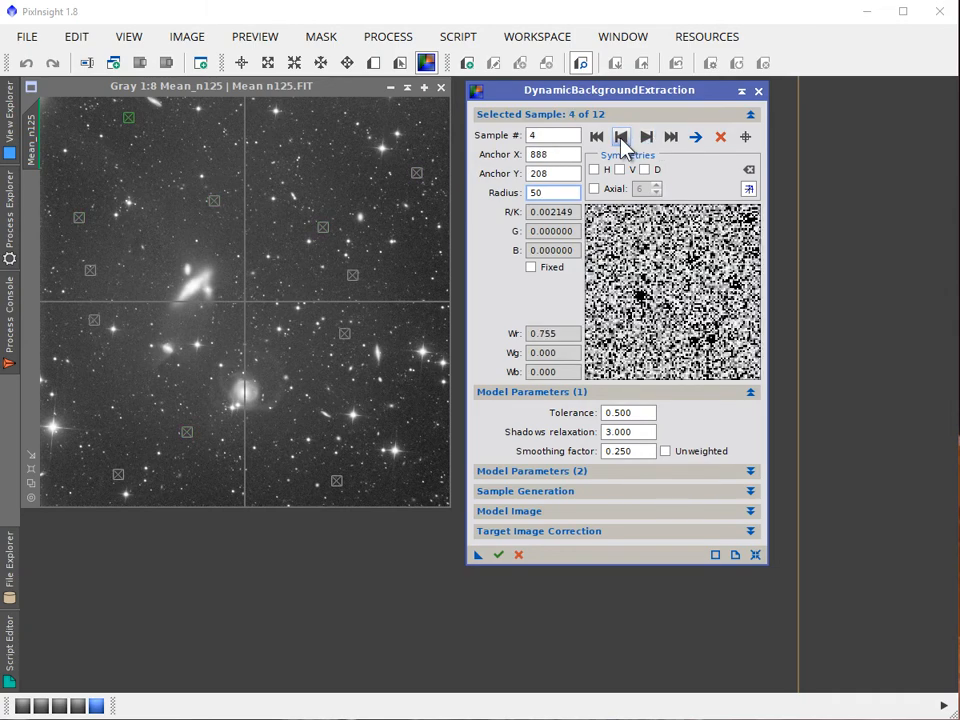
- Examine the weights and star contamination of sample 3 and then of samples 12 back to 9
click(621, 138)
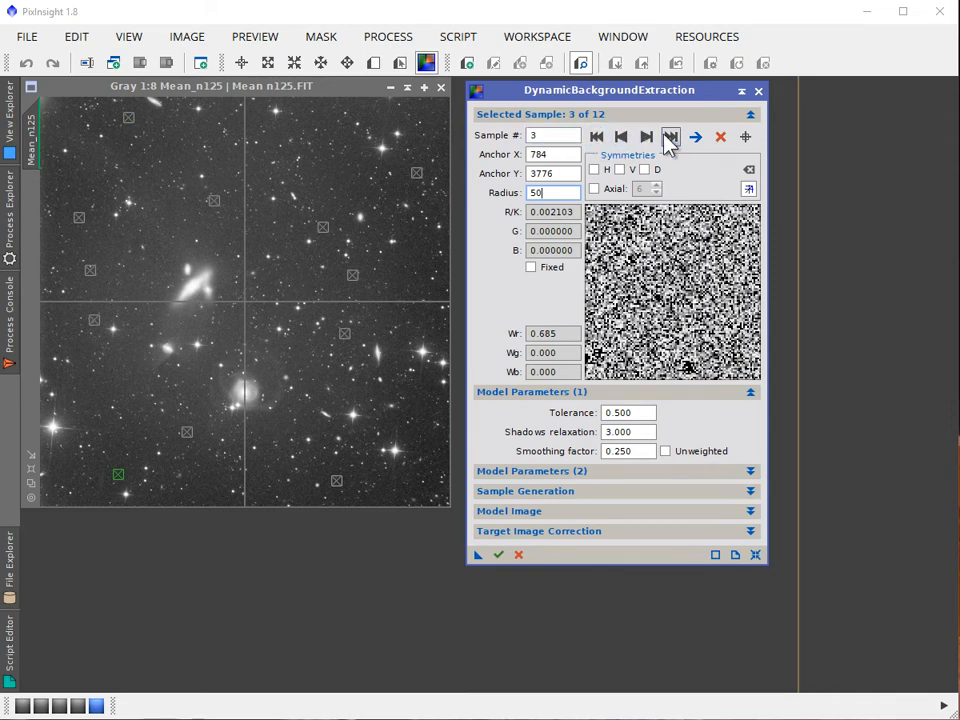
click(671, 137)
click(621, 138)
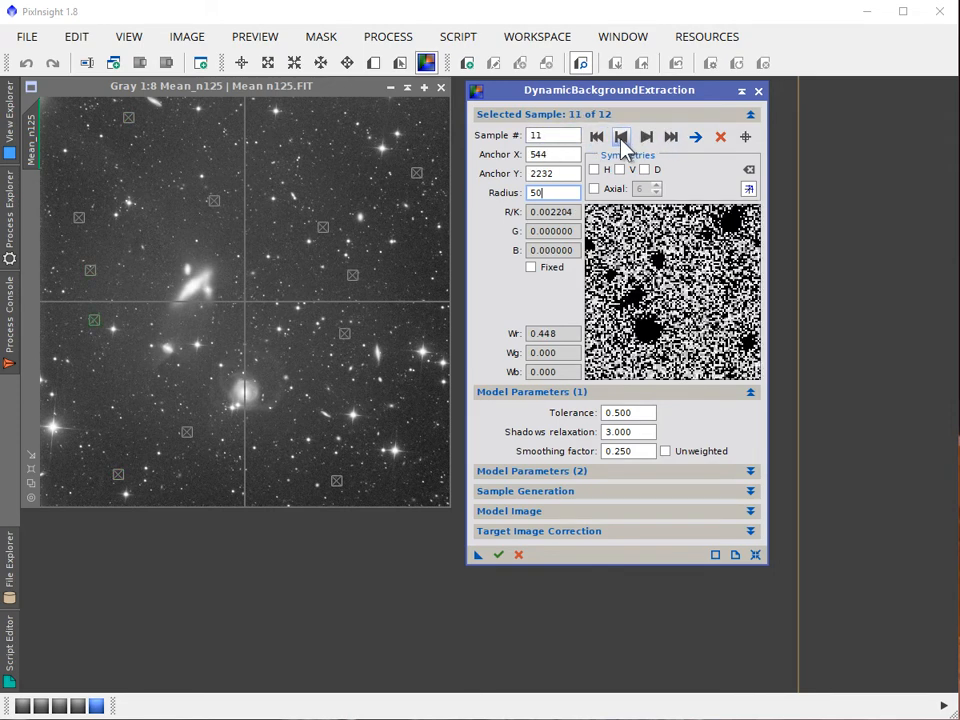
click(621, 138)
click(621, 138)
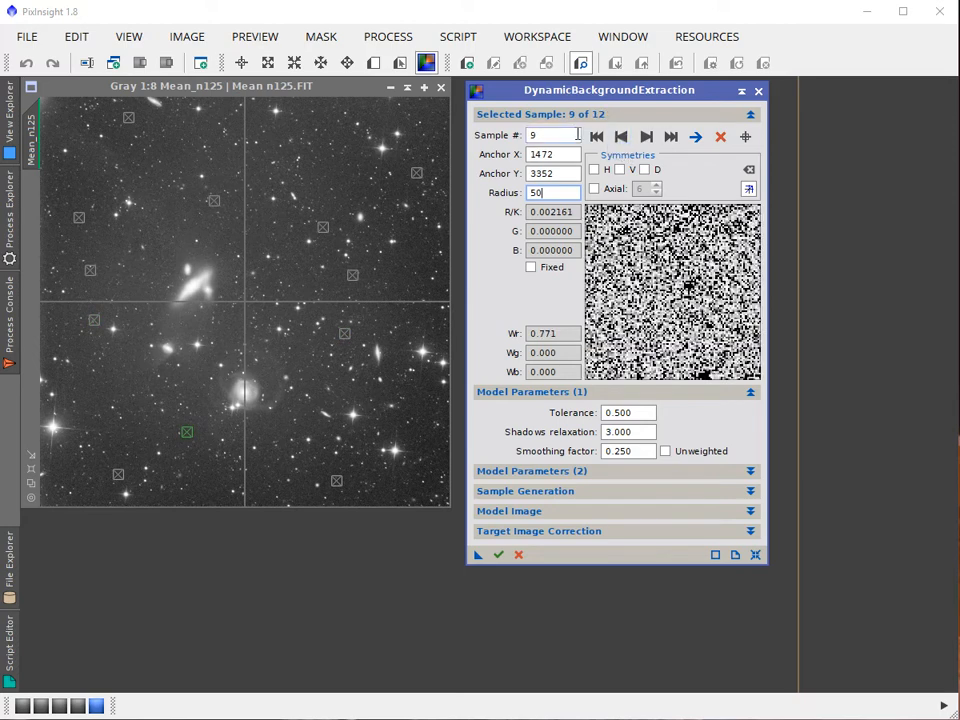
- Select sample 12 and move it across the galaxy image to about X 2448, Y 1488
drag(556, 134, 504, 121)
text(12)
key(Return)
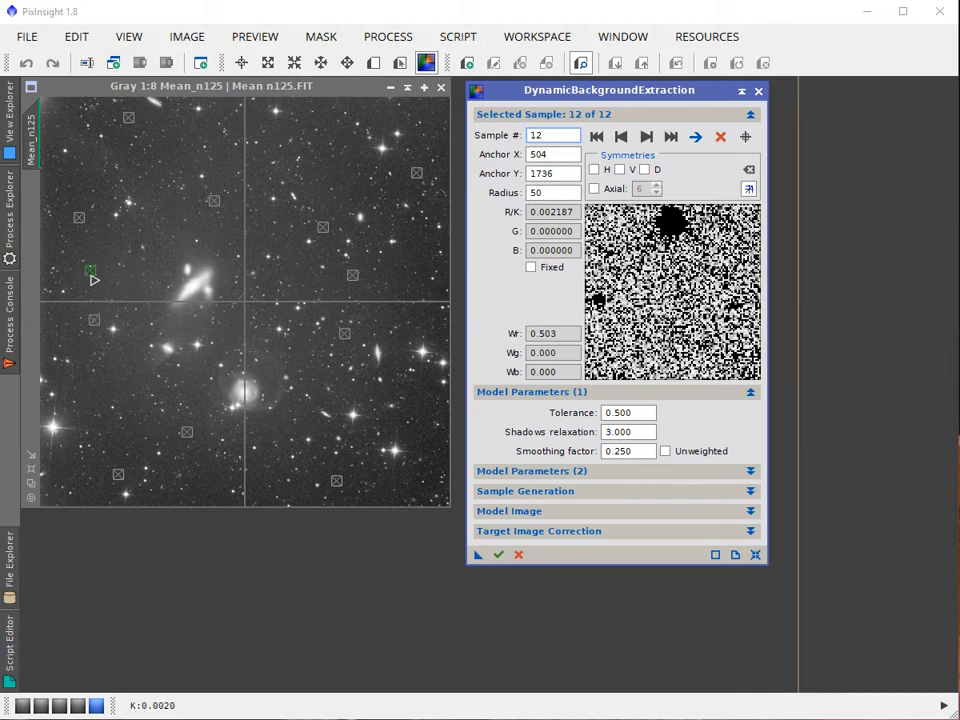
drag(93, 280, 284, 256)
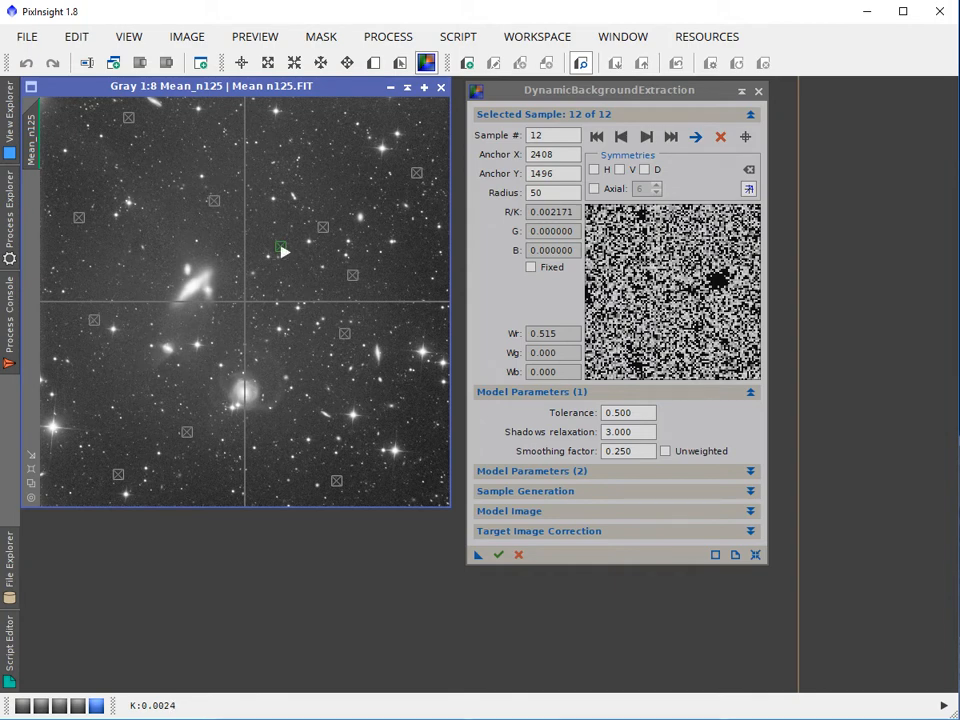
drag(283, 249, 287, 249)
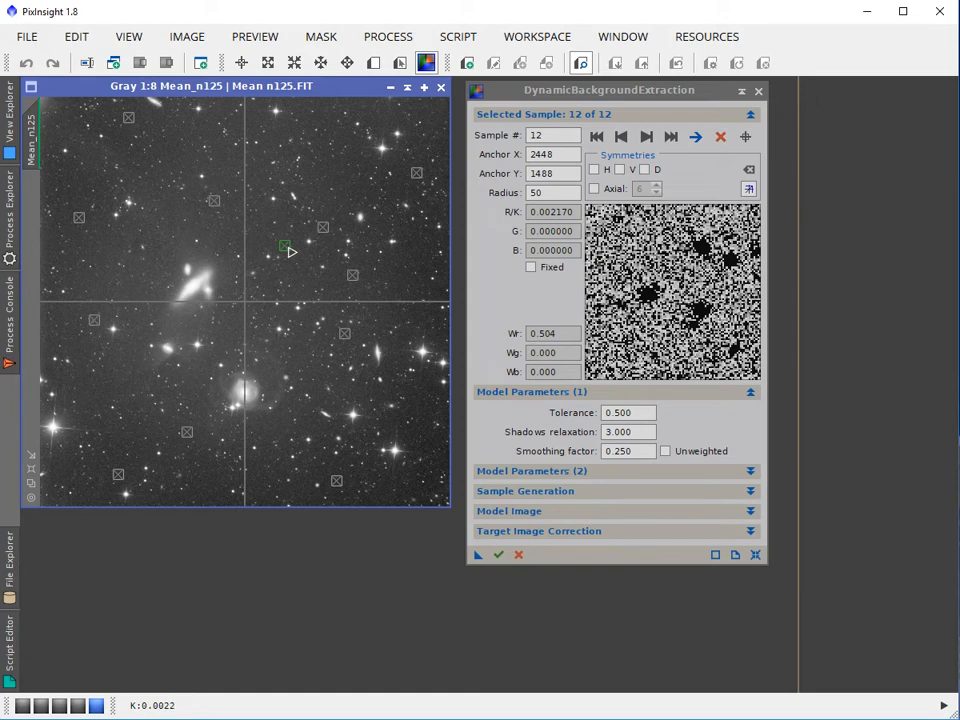
- Toggle the Fixed option on sample 12 to compare its preview and weights with and without it
click(531, 268)
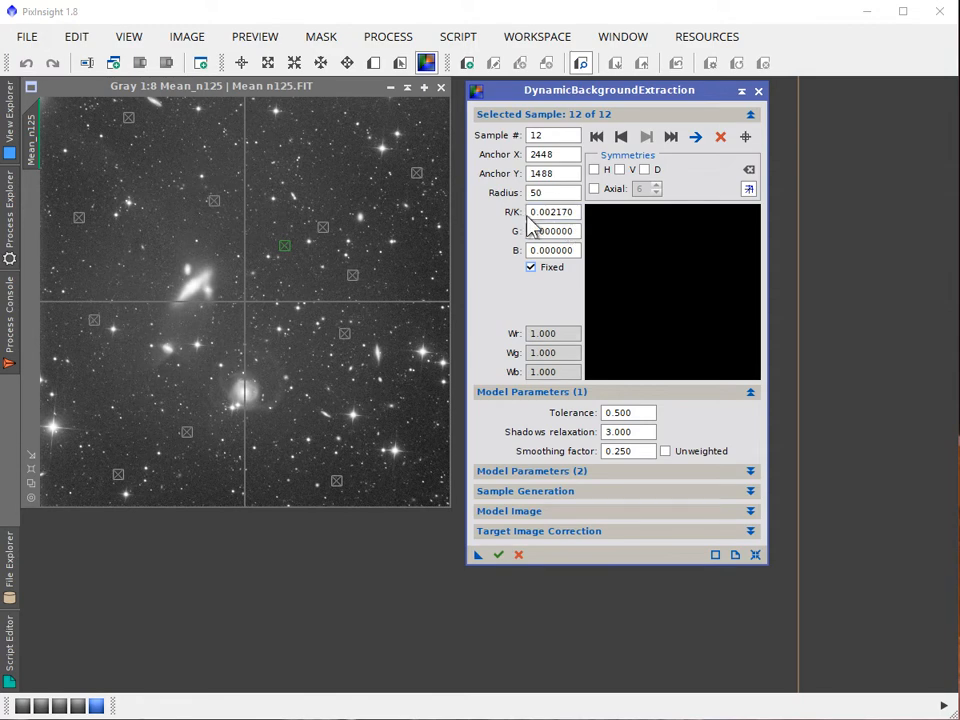
click(531, 268)
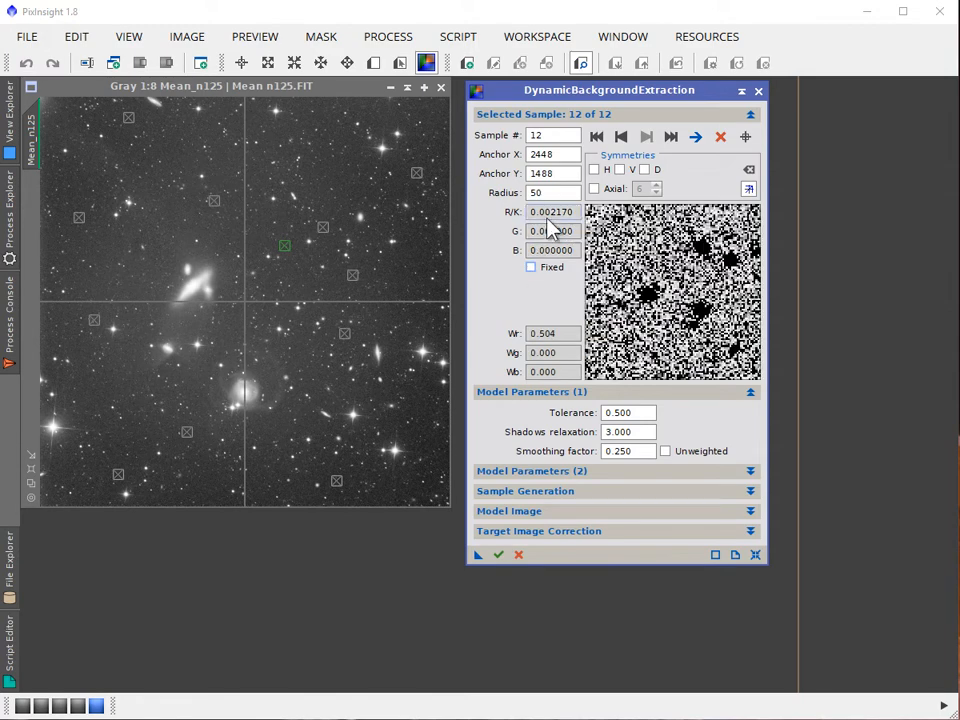
click(531, 268)
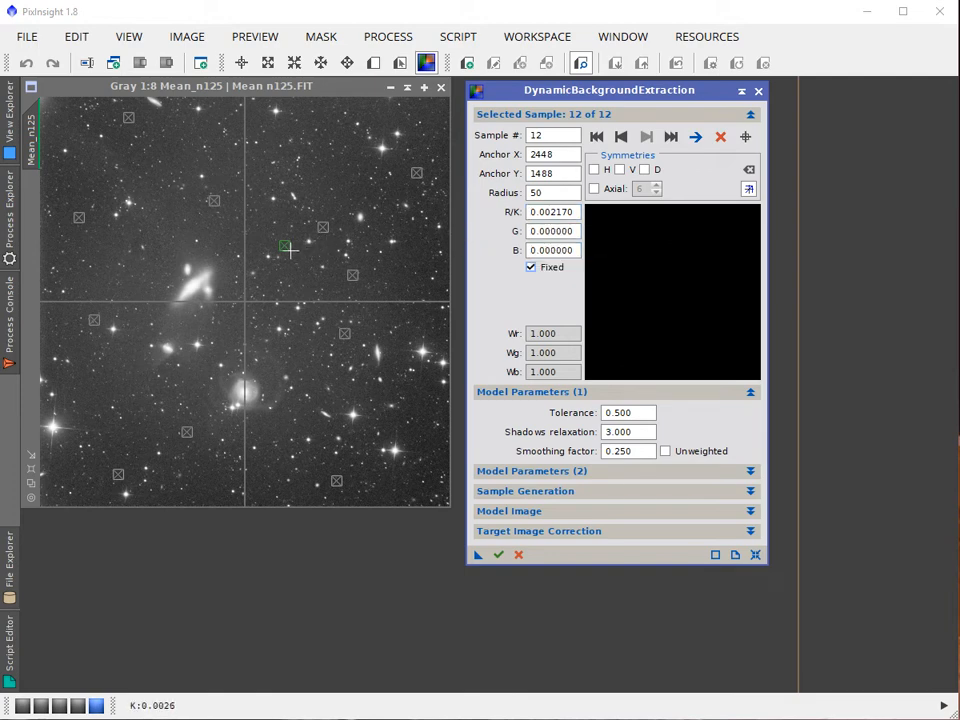
click(533, 272)
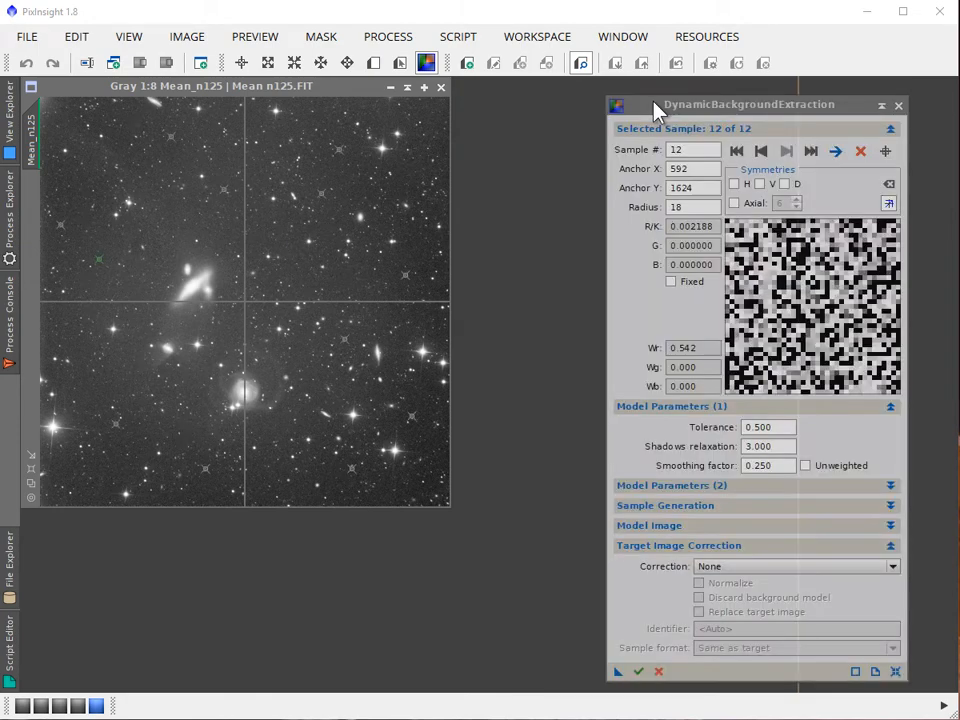
- Move sample 1 beside the small bright galaxy at about X 3096, Y 1160, and set the model tolerance to 5
drag(656, 107, 517, 90)
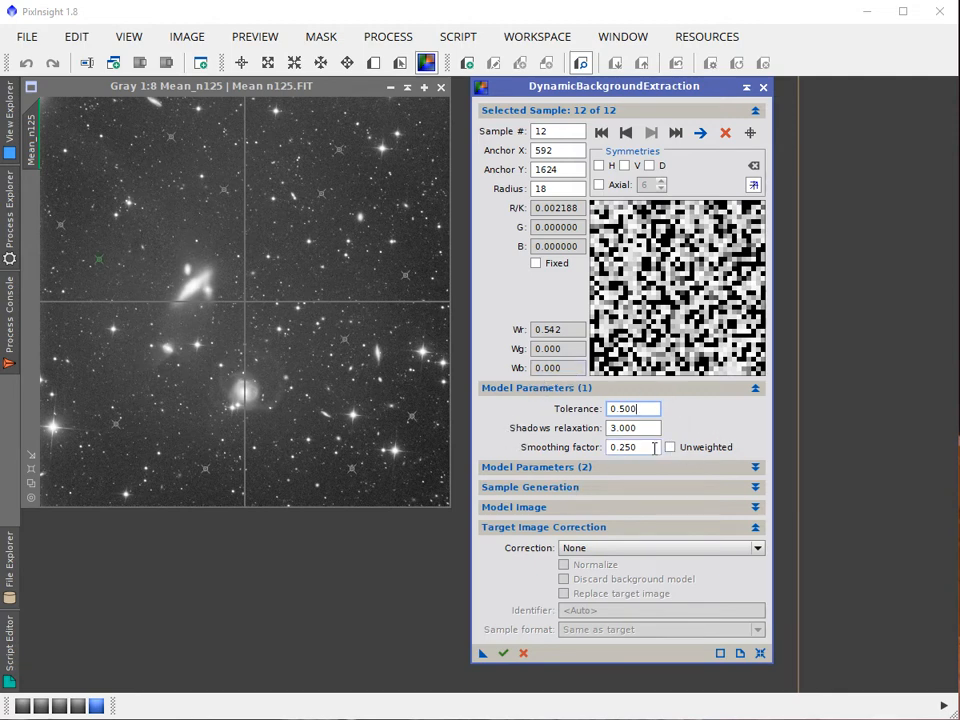
mouse_move(655, 448)
mouse_move(326, 198)
mouse_down()
mouse_move(323, 213)
mouse_move(365, 227)
mouse_move(326, 223)
mouse_move(354, 229)
mouse_move(355, 216)
mouse_up()
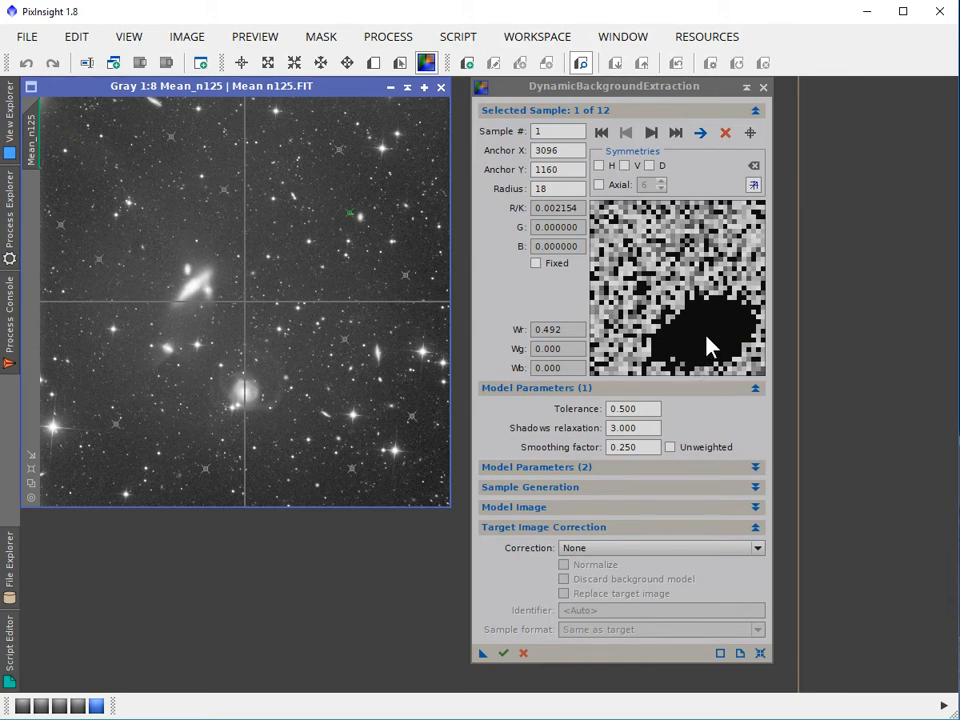
double_click(655, 408)
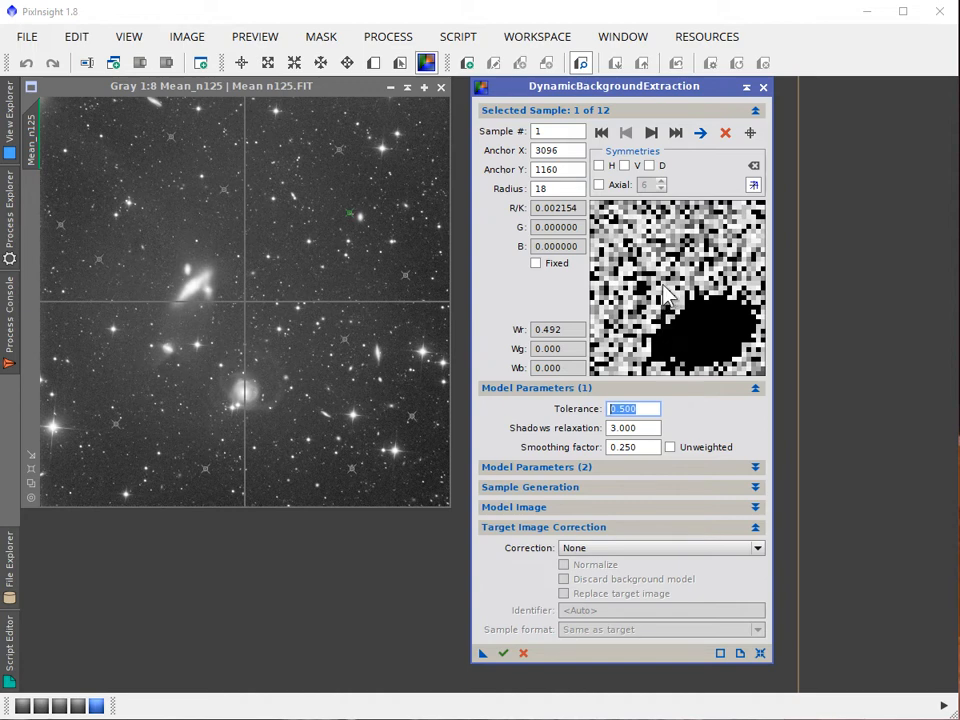
text(5)
key(Return)
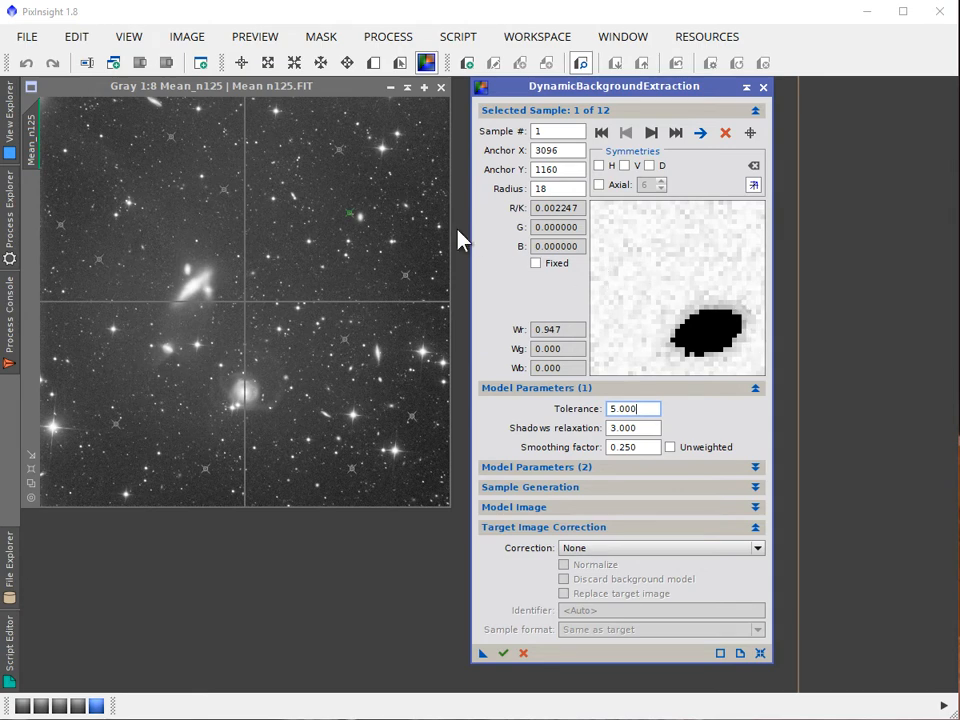
- Try sample 1 at several spots over and between nearby stars, ending at about X 2752, Y 1232
click(352, 217)
drag(352, 217, 333, 222)
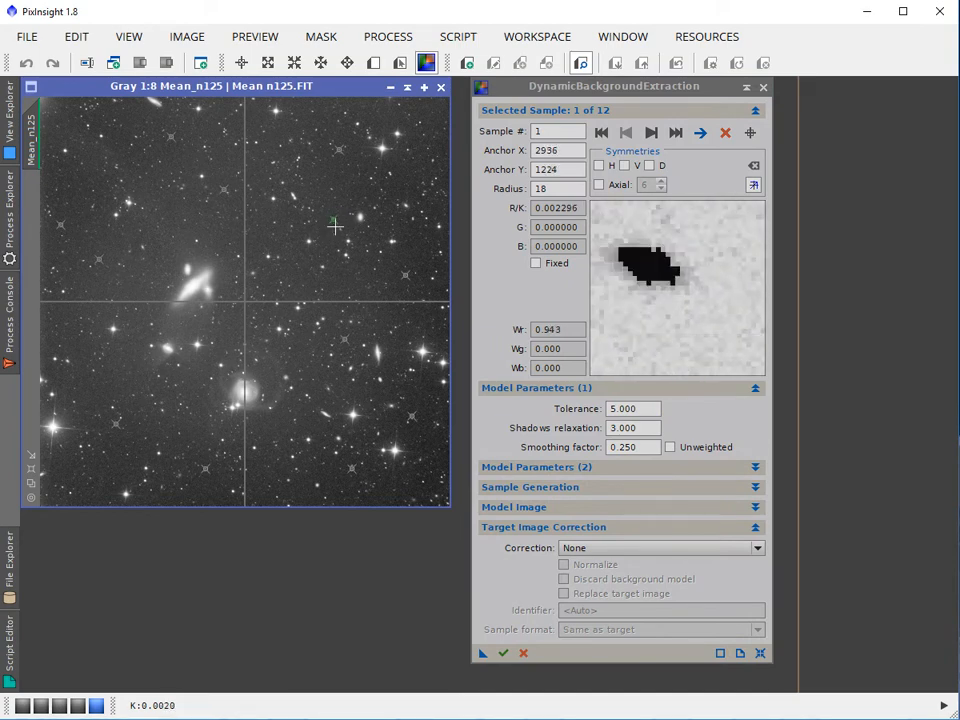
drag(334, 224, 315, 216)
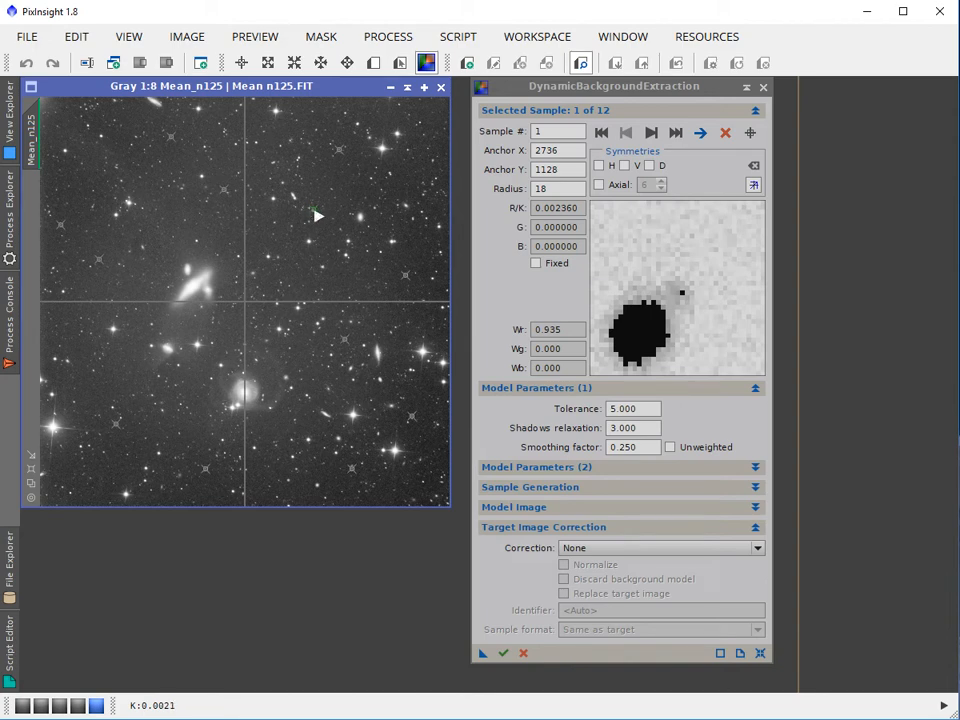
drag(317, 214, 328, 237)
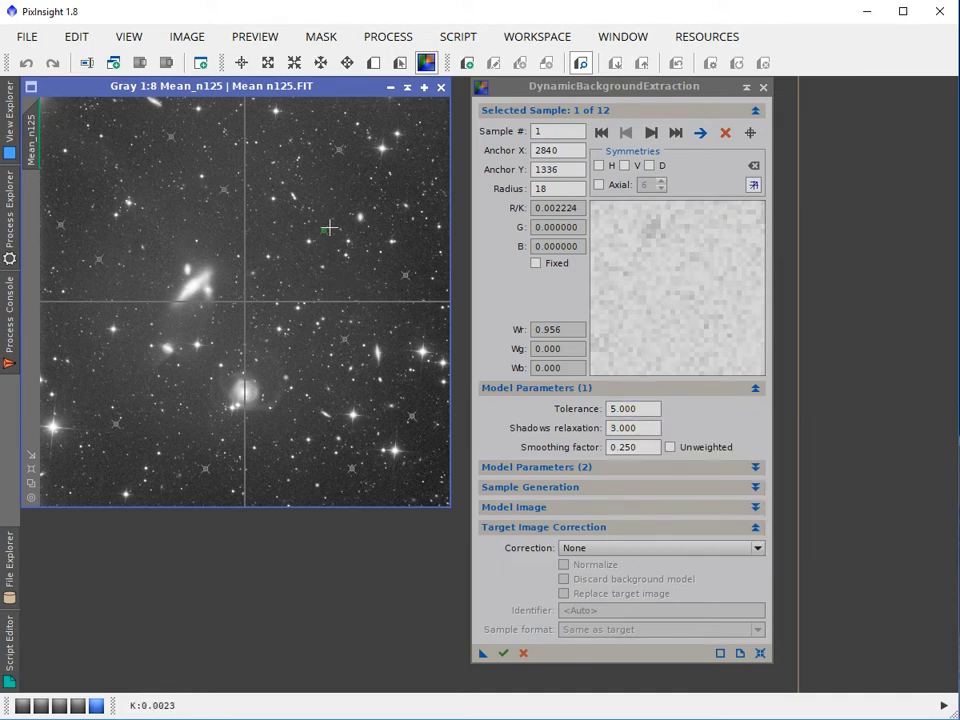
drag(330, 237, 319, 227)
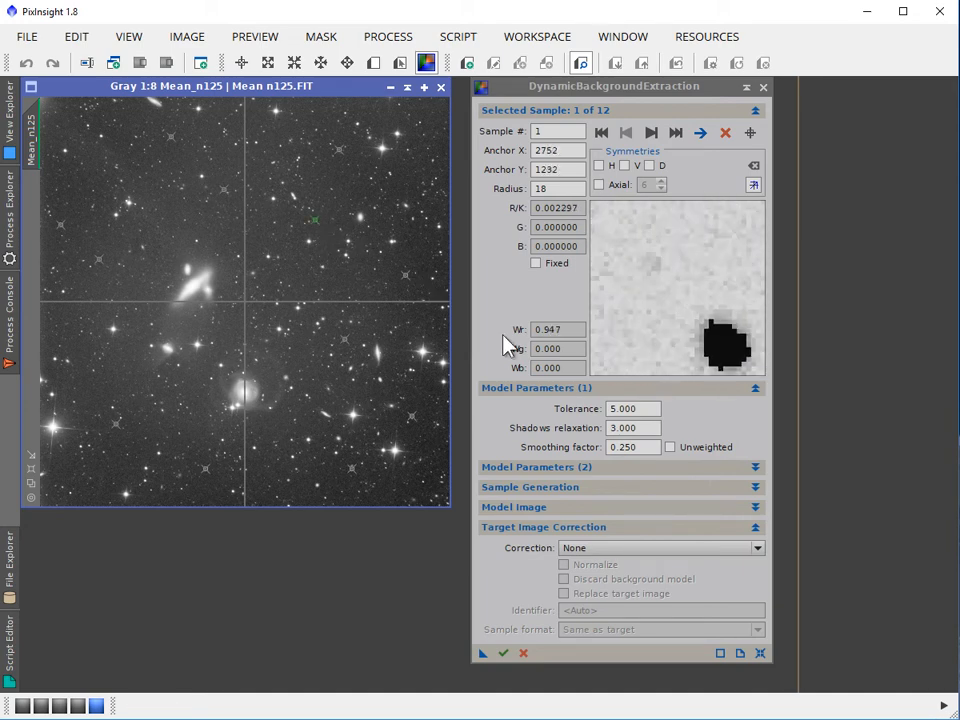
- Set the tolerance to 0.5 and back to 5 to compare how sample 1 rejects the star
click(645, 407)
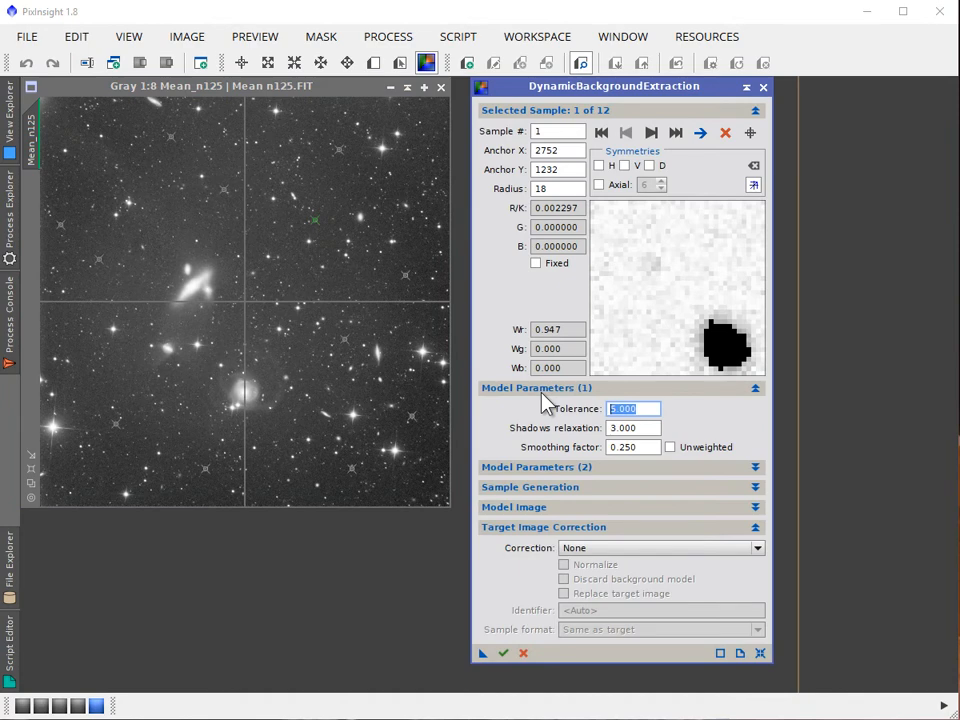
text(.5)
key(Return)
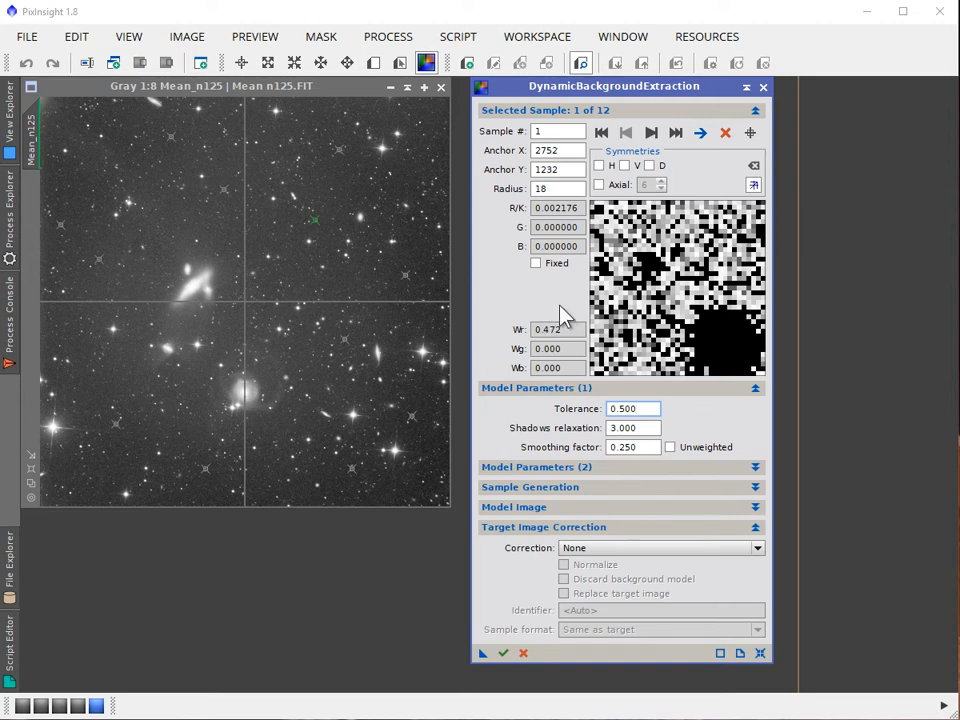
drag(639, 409, 591, 402)
text(5)
key(Return)
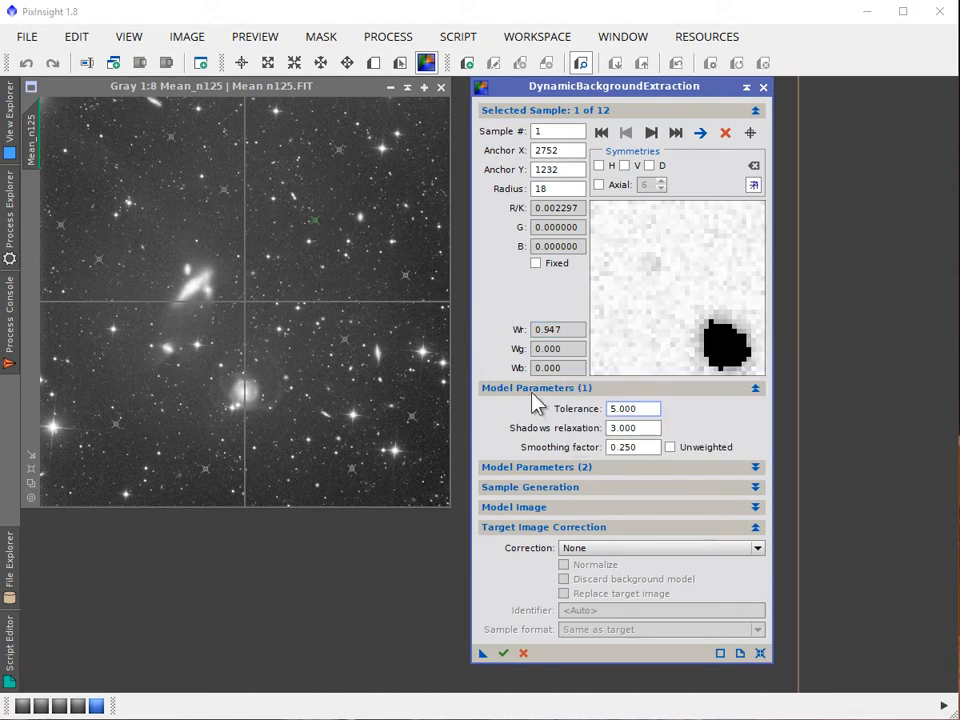
- Move sample 1 to clear background at about X 2840, Y 1336, and cancel the DynamicBackgroundExtraction session
click(318, 226)
drag(318, 226, 329, 239)
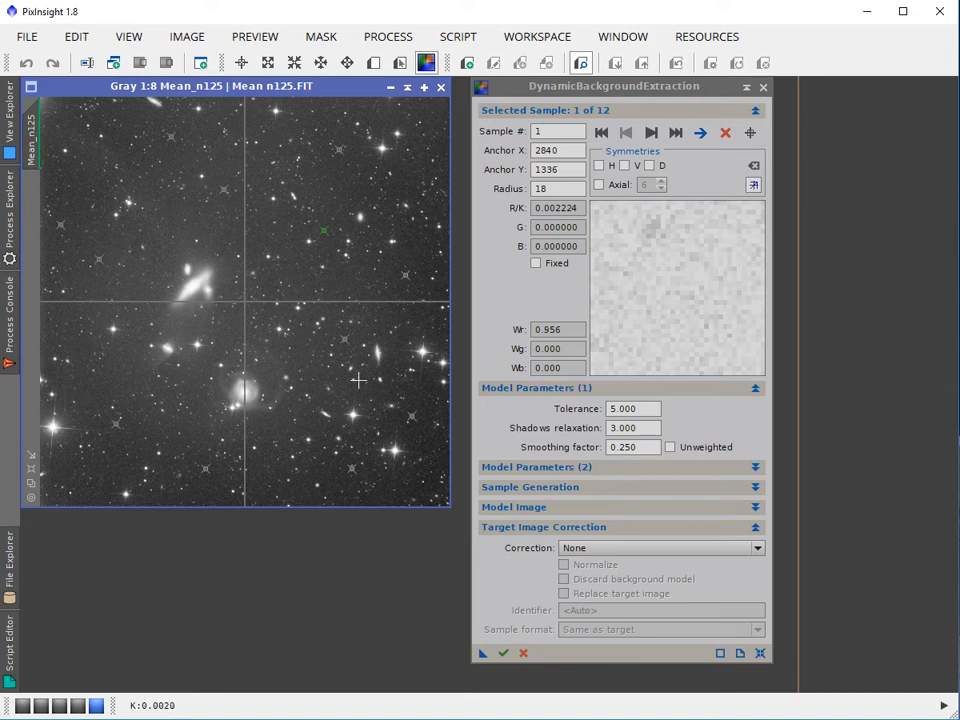
click(764, 88)
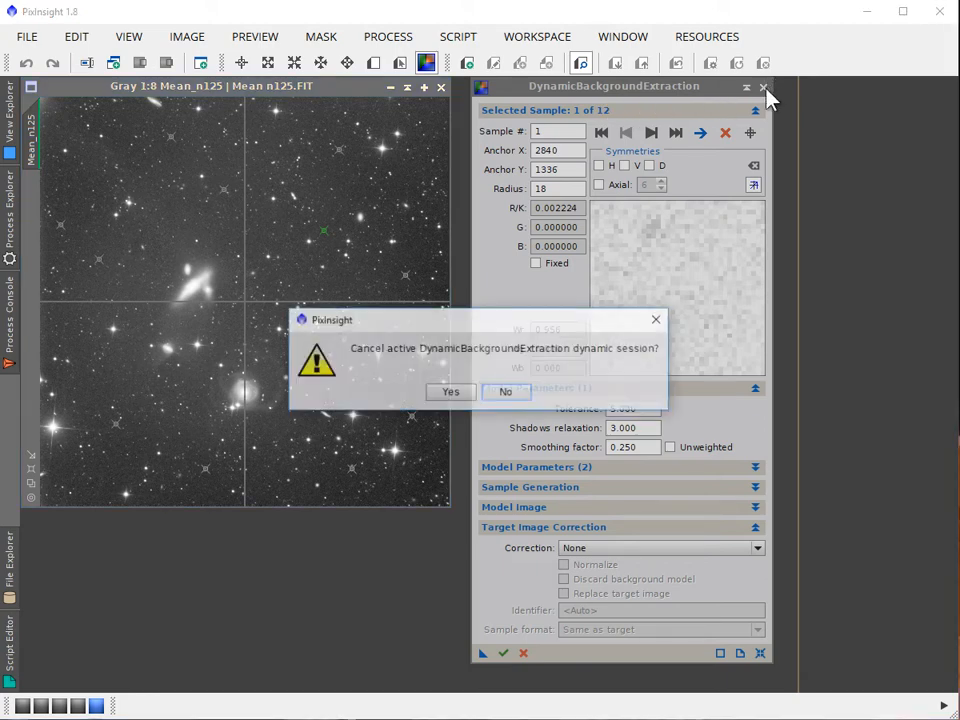
click(453, 394)
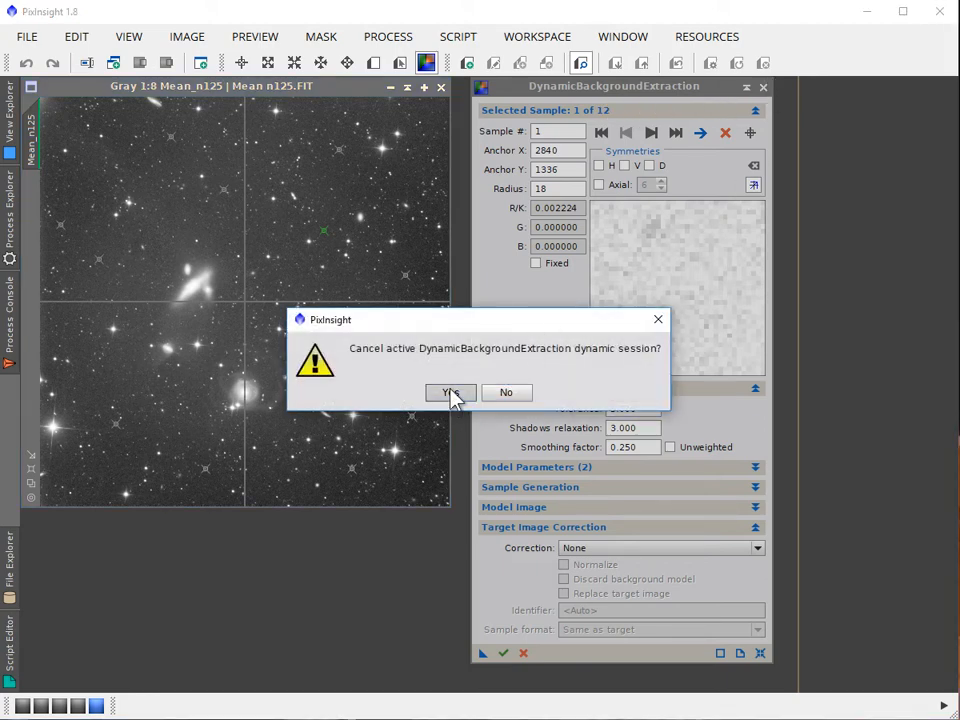
- Open the recent image grad_test.tif and auto-stretch its display
click(27, 36)
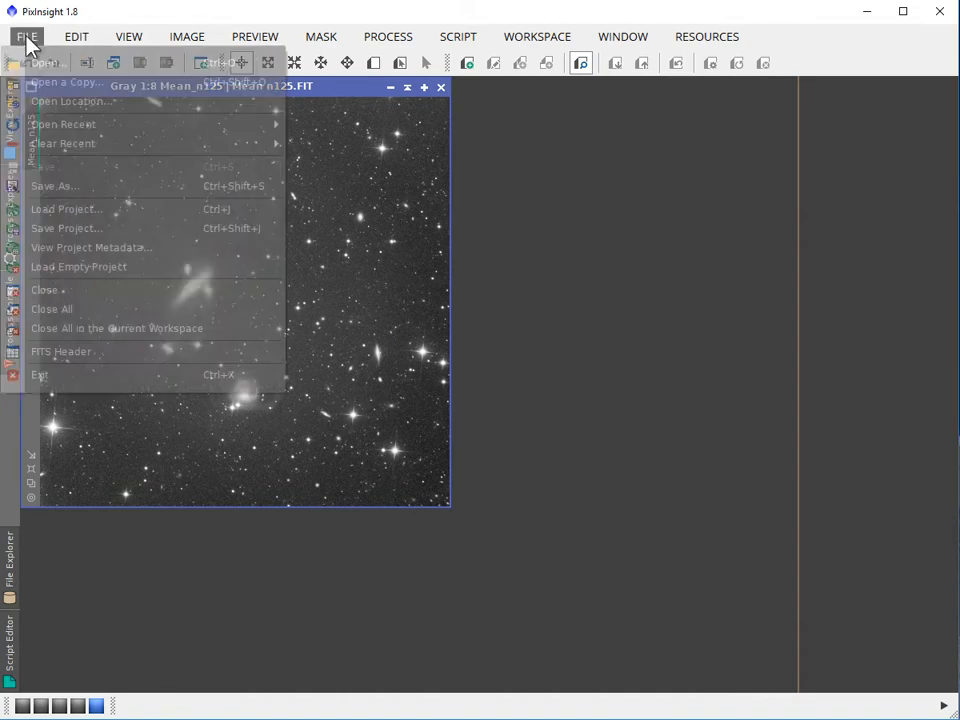
mouse_move(125, 131)
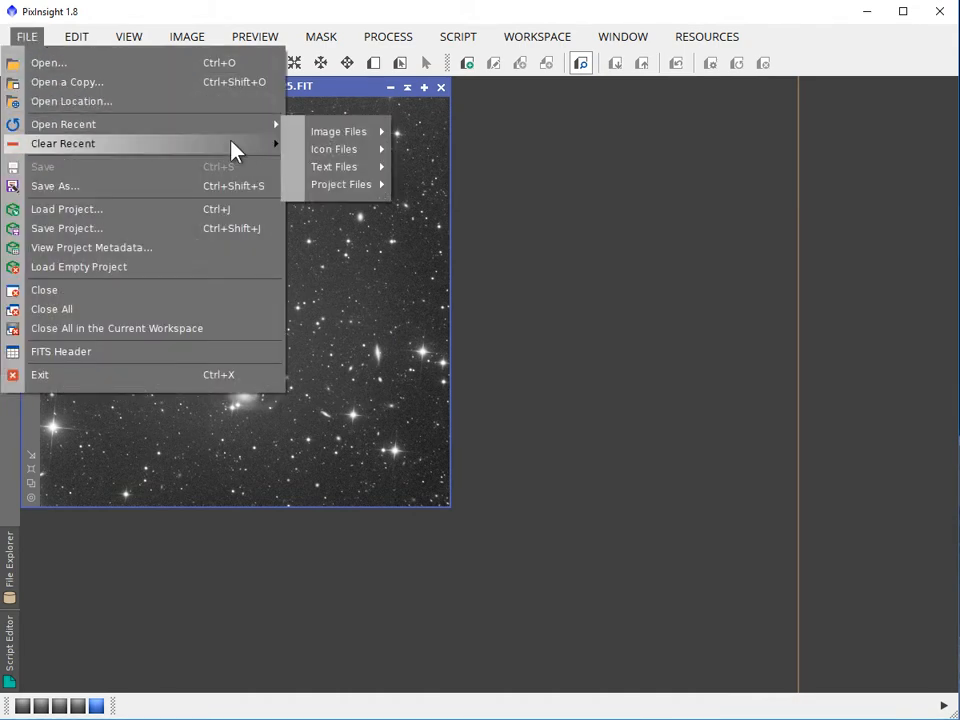
mouse_move(380, 134)
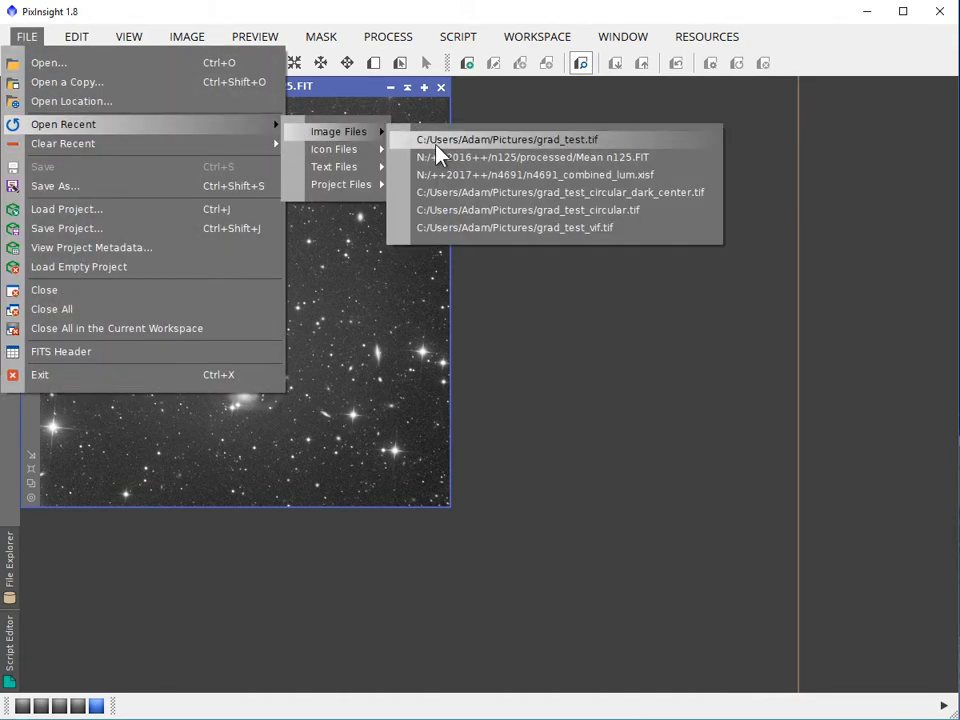
click(436, 142)
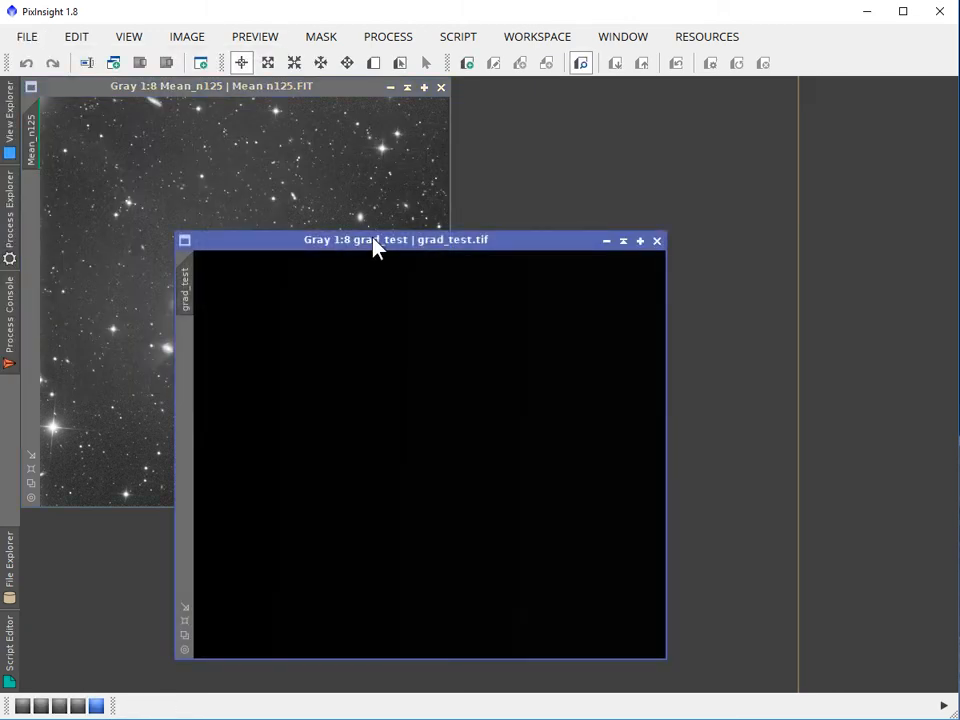
drag(373, 246, 321, 190)
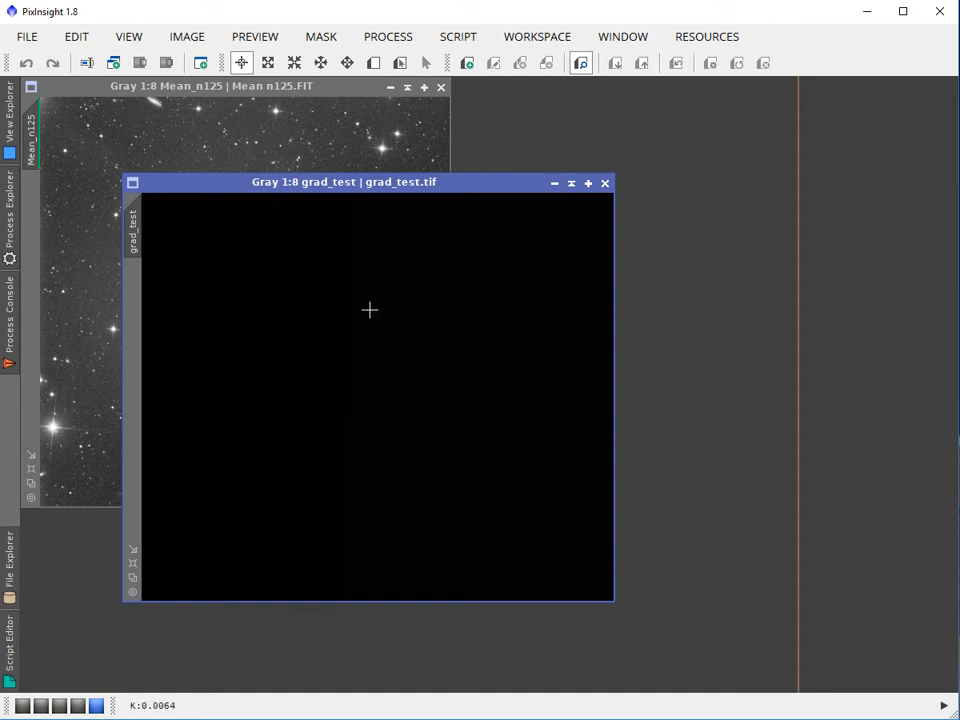
key(ctrl+a)
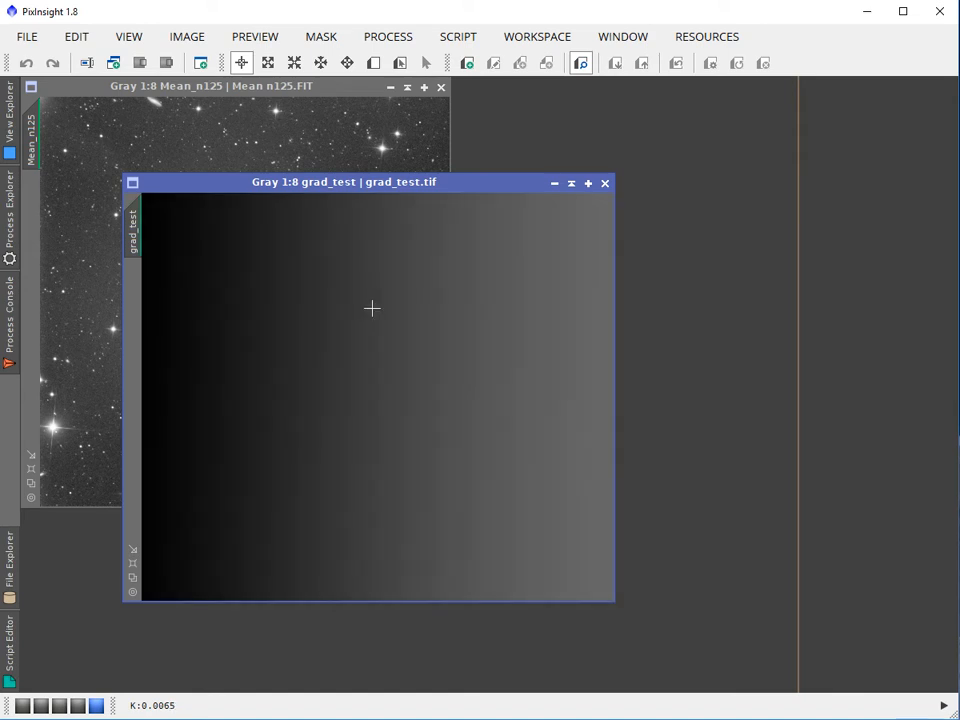
- Start DynamicBackgroundExtraction on the grad_test image, with the image and the process window arranged side by side
mouse_move(15, 235)
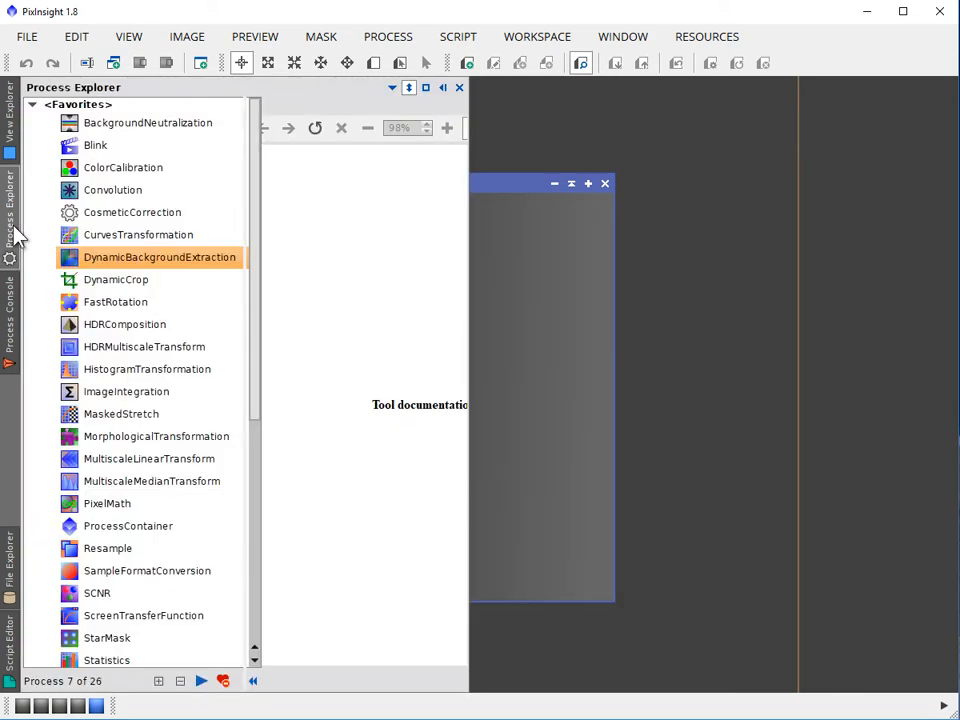
double_click(146, 262)
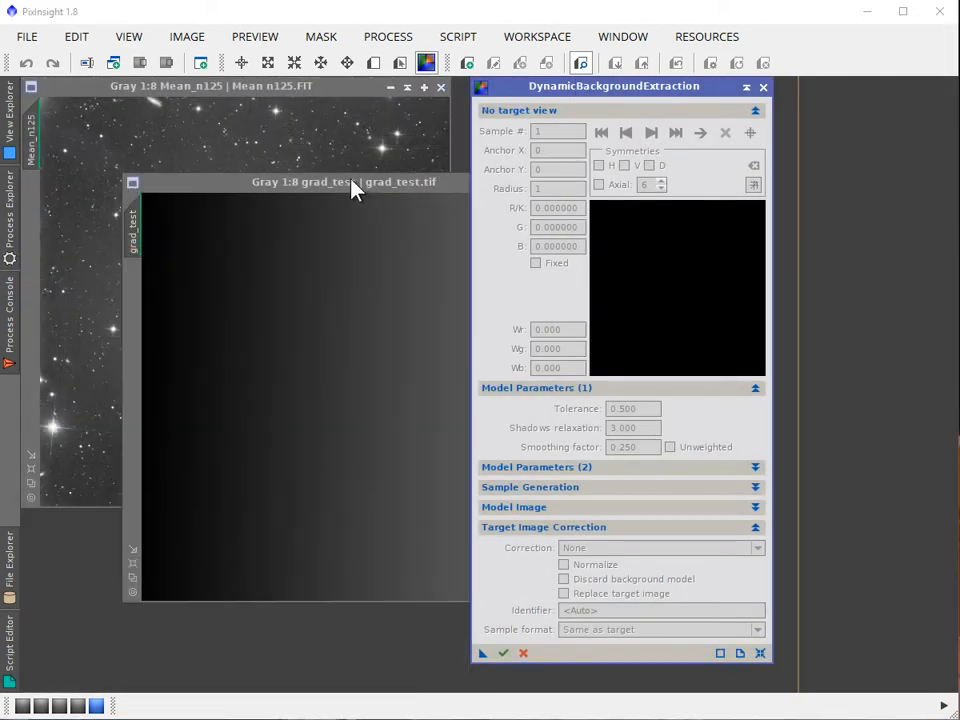
drag(354, 184, 270, 153)
drag(566, 91, 630, 105)
click(289, 282)
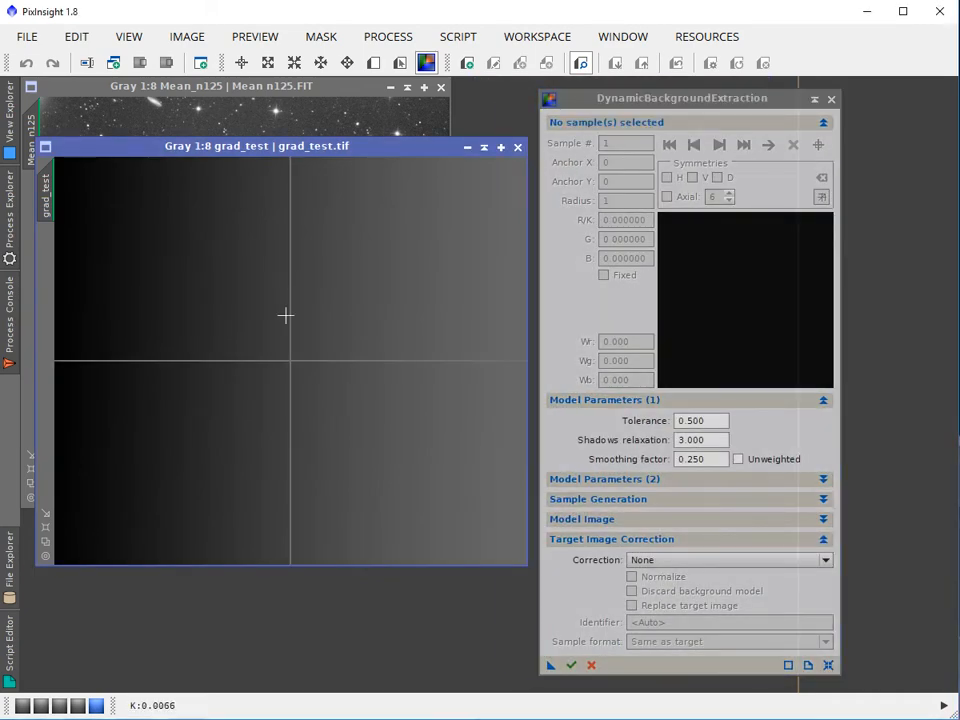
- Place six background samples in the darker half of the gradient, three above and three below the horizontal centre line
click(217, 276)
click(178, 184)
click(131, 240)
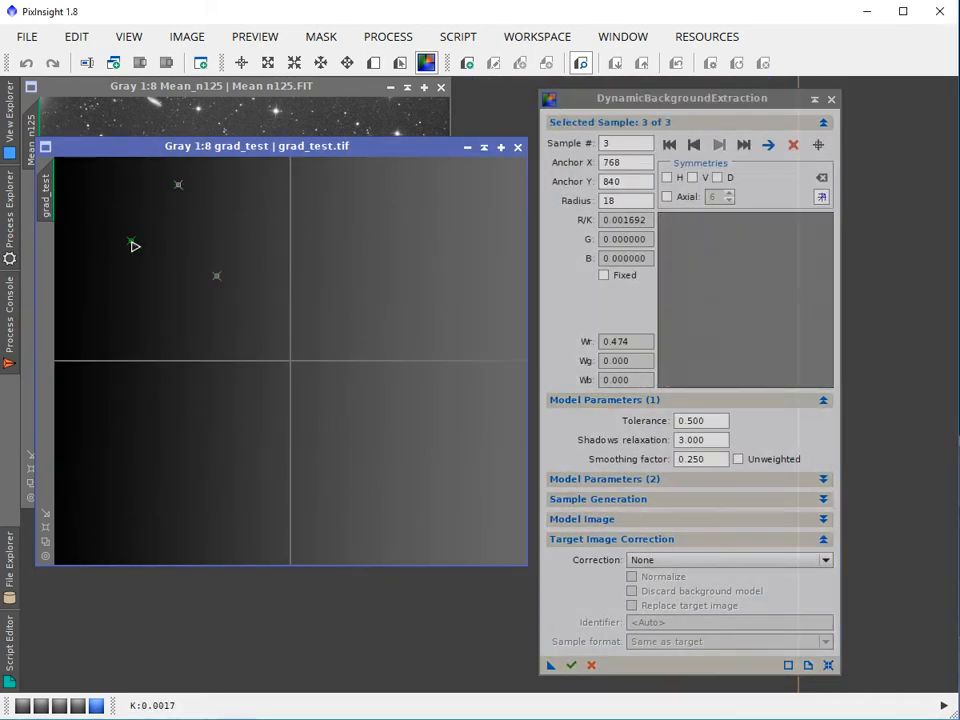
click(141, 436)
click(232, 423)
click(211, 501)
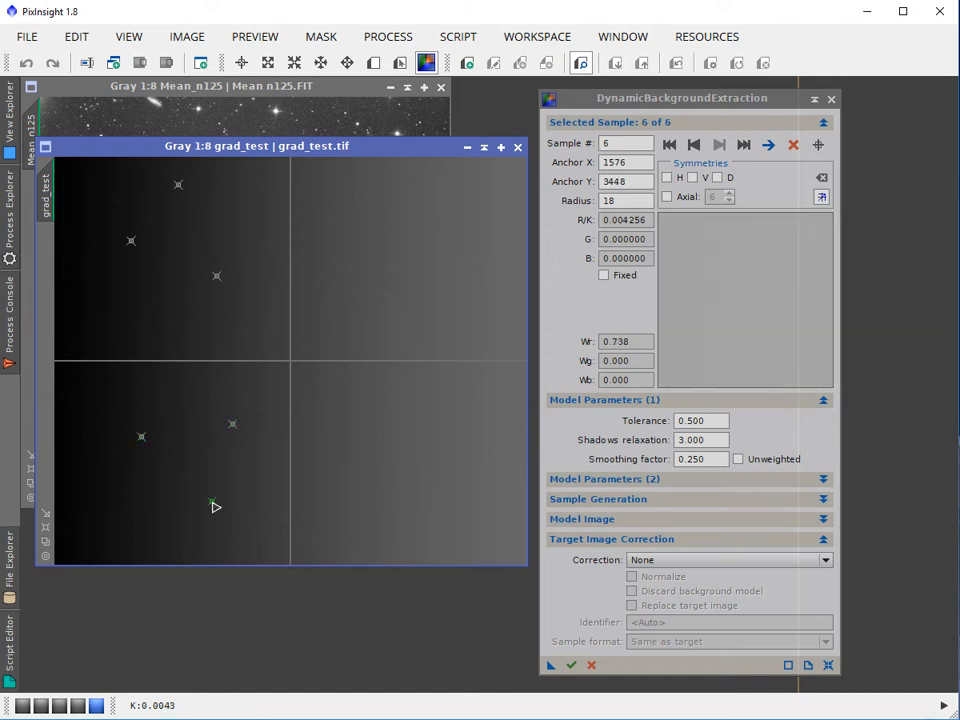
- Add six background samples, three in the darker half of the gradient and three just inside the brighter half
click(185, 401)
click(60, 379)
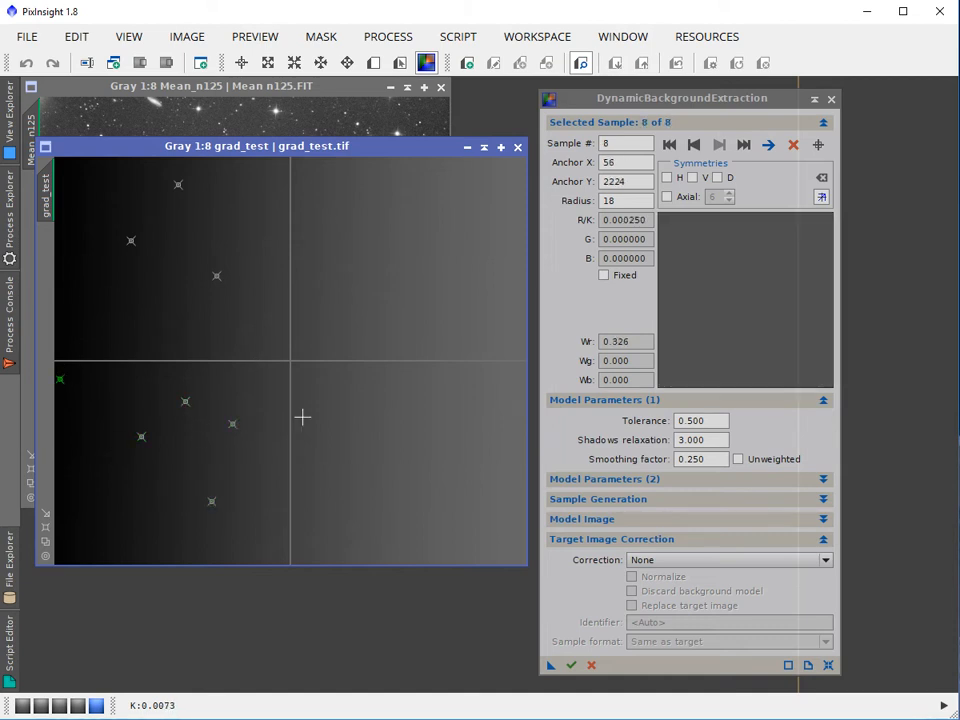
click(348, 523)
click(328, 437)
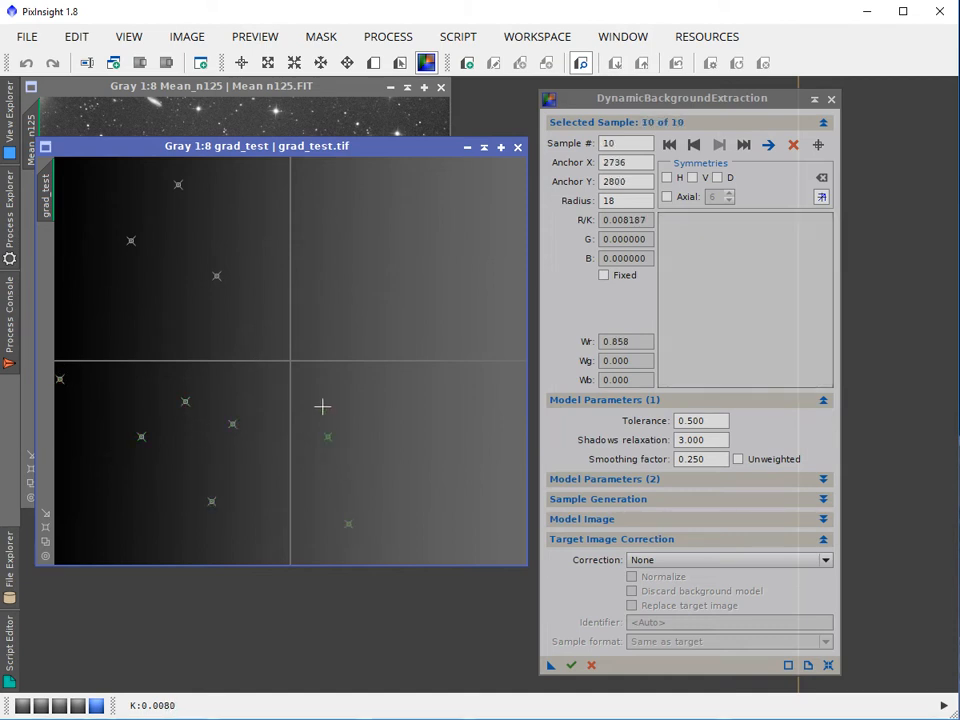
click(313, 333)
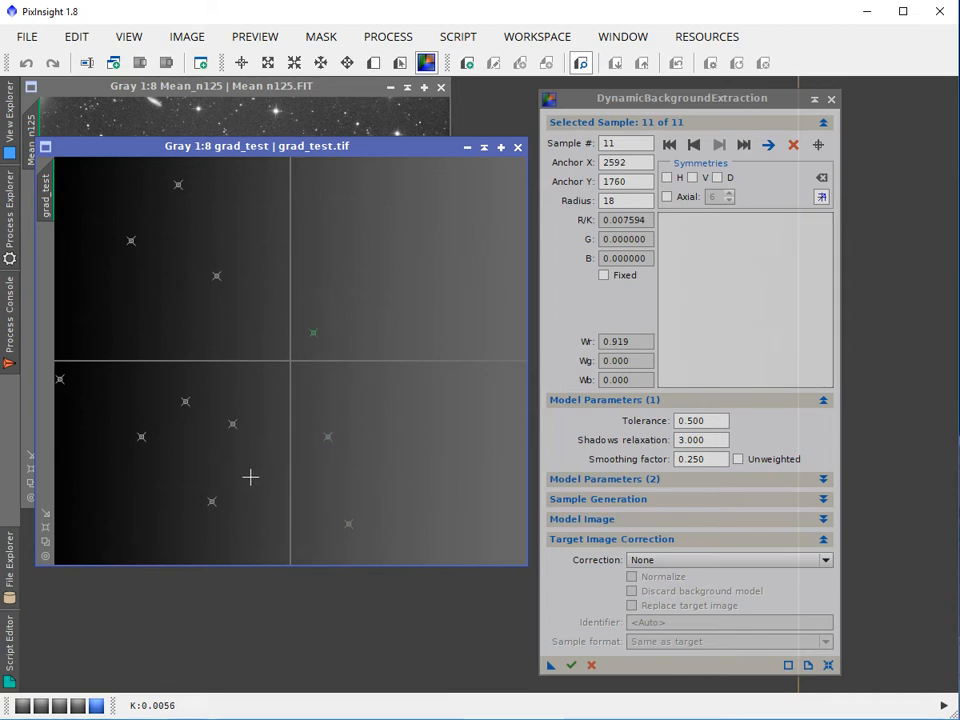
click(151, 321)
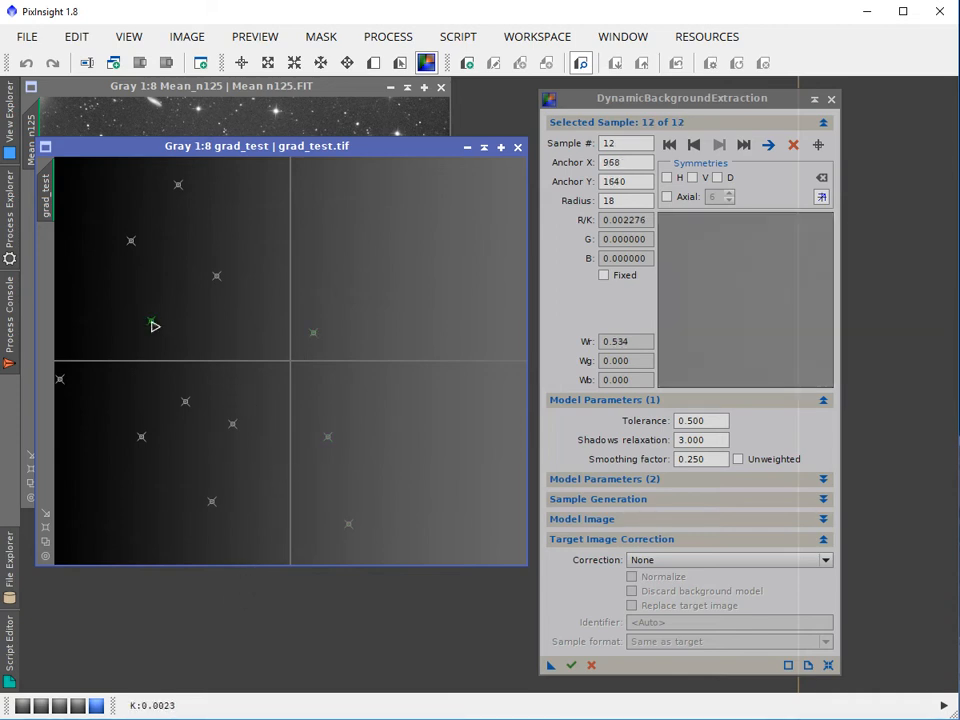
- Set the sample radius to 50 and add four samples above the horizontal centre line, one in the darker half and three in the brighter half
double_click(614, 200)
text(50)
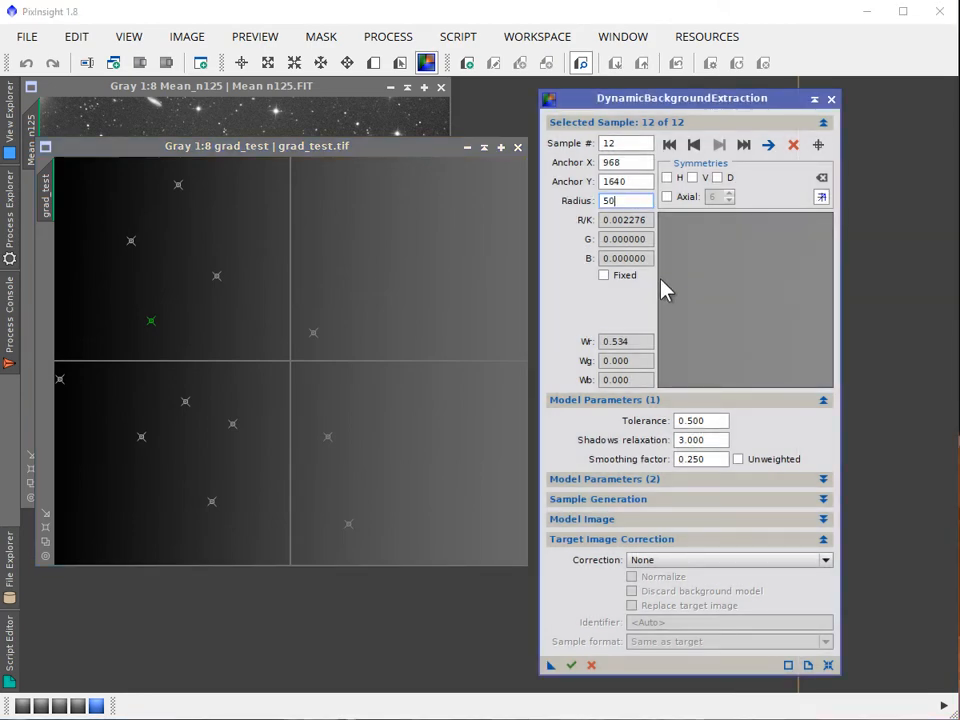
key(Return)
click(234, 199)
click(304, 179)
click(318, 233)
click(332, 305)
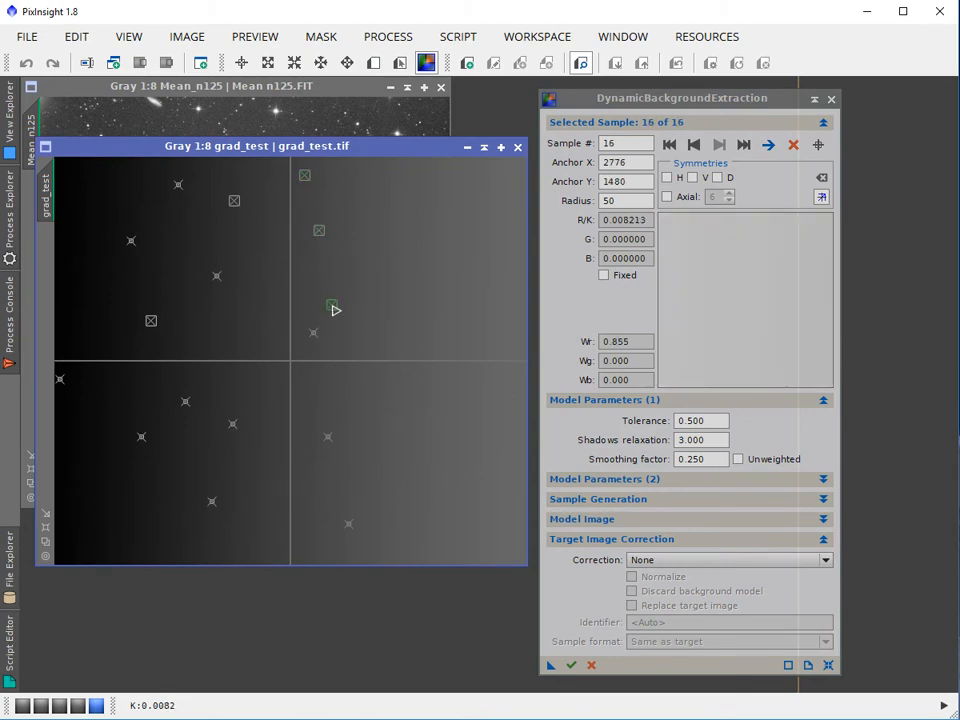
- Scatter eleven samples across the brighter half of the gradient, five below and six above the horizontal centre line
click(358, 418)
click(400, 484)
click(425, 453)
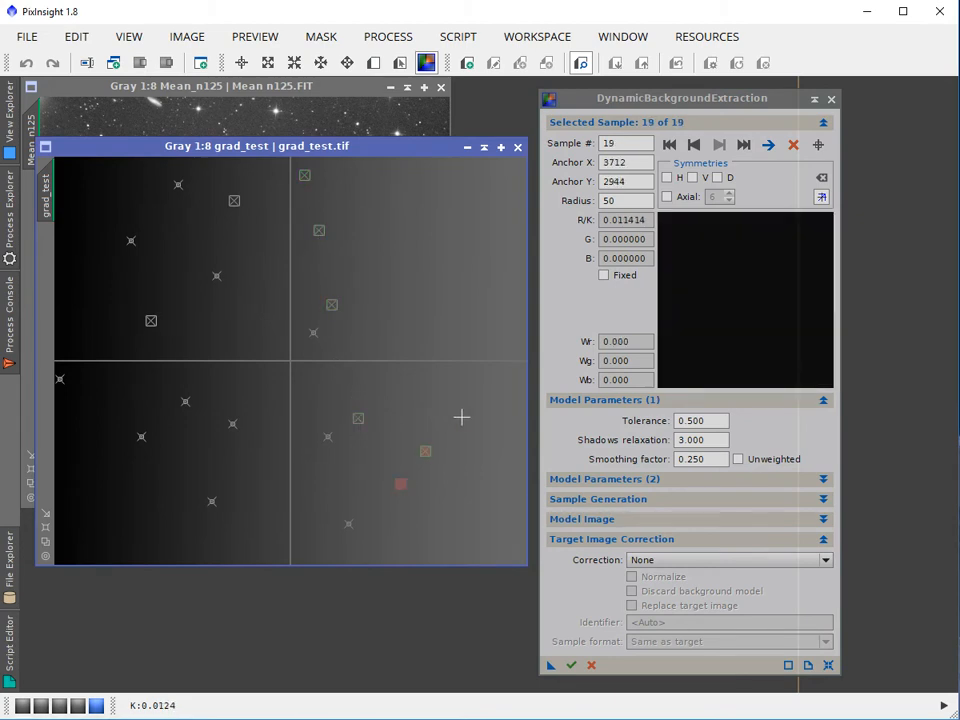
click(461, 417)
click(409, 394)
click(404, 331)
click(398, 275)
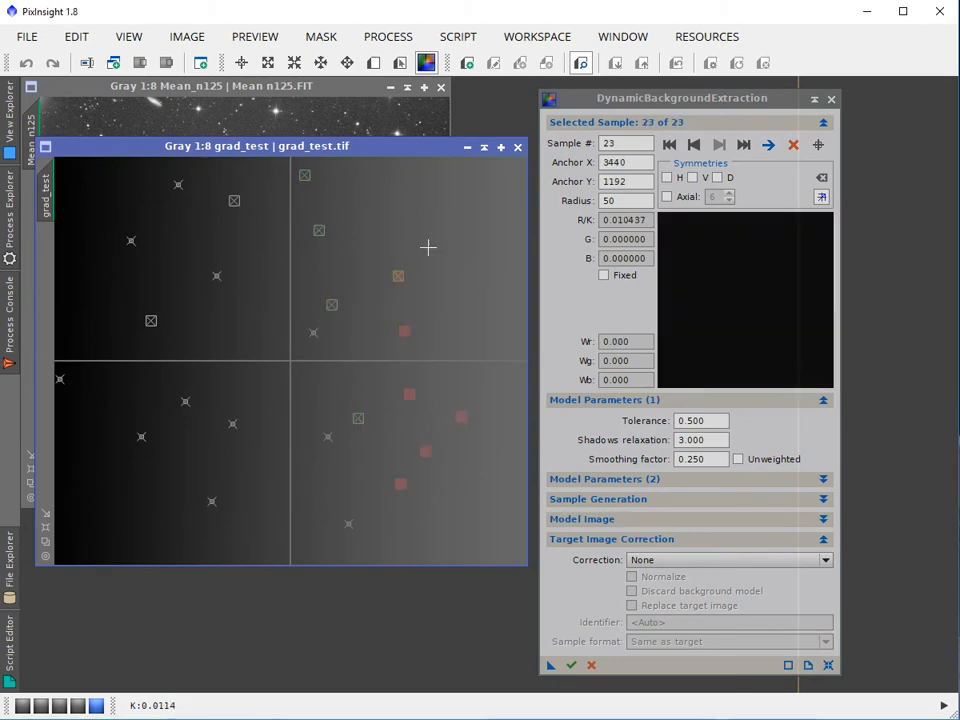
click(442, 241)
click(492, 292)
click(487, 191)
click(396, 185)
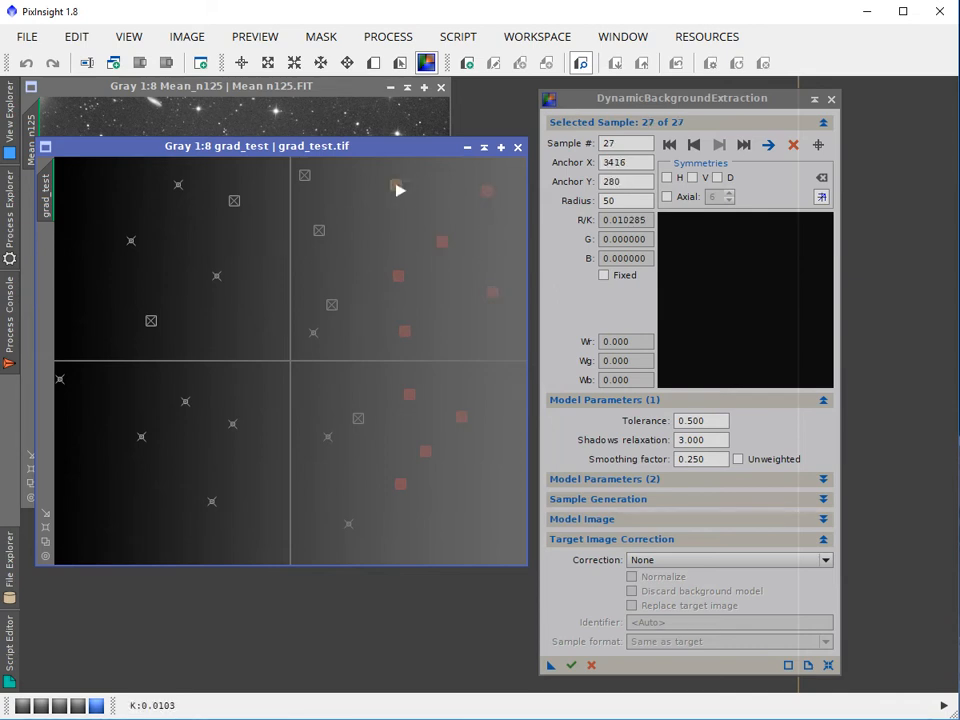
- Add nine samples to the brighter half between the vertical centre line and the outer samples, one below and eight above the horizontal centre line
click(366, 389)
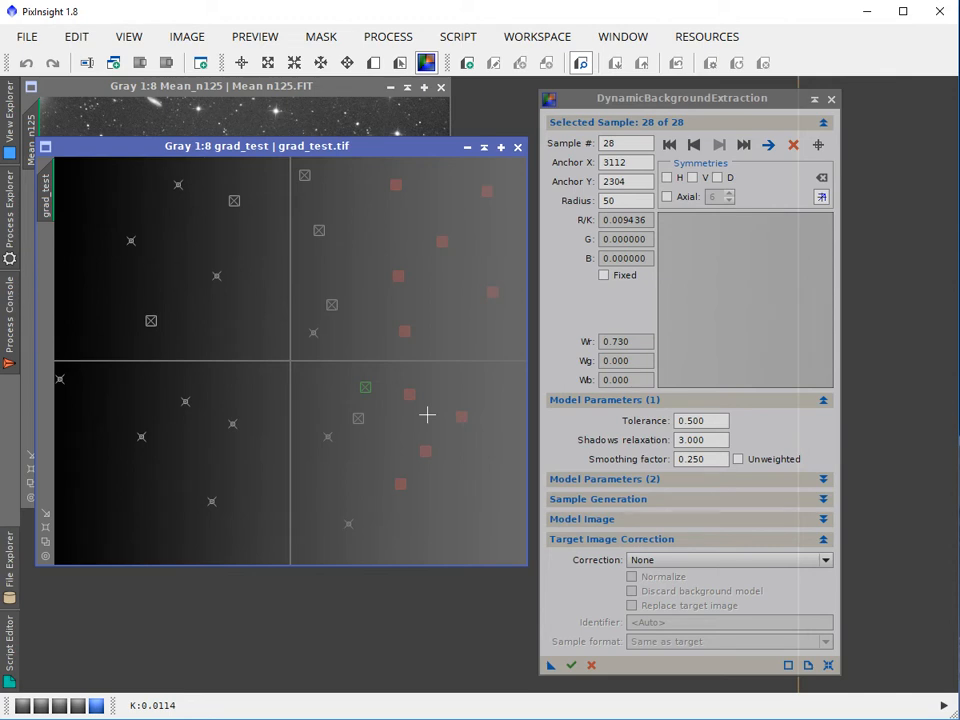
click(365, 337)
click(362, 305)
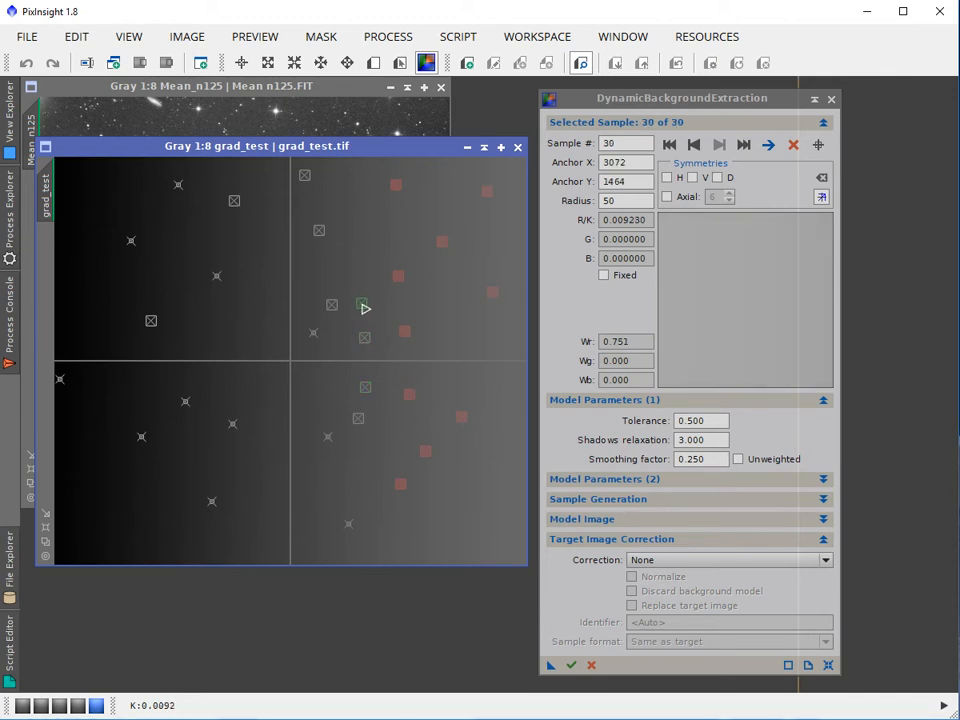
click(357, 262)
click(375, 247)
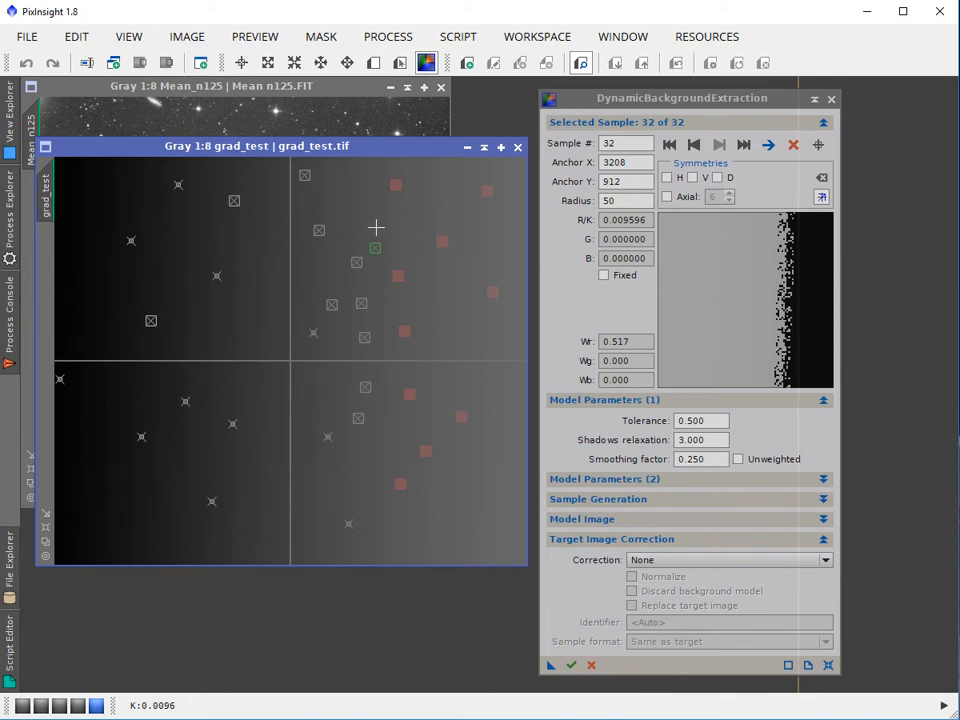
click(376, 226)
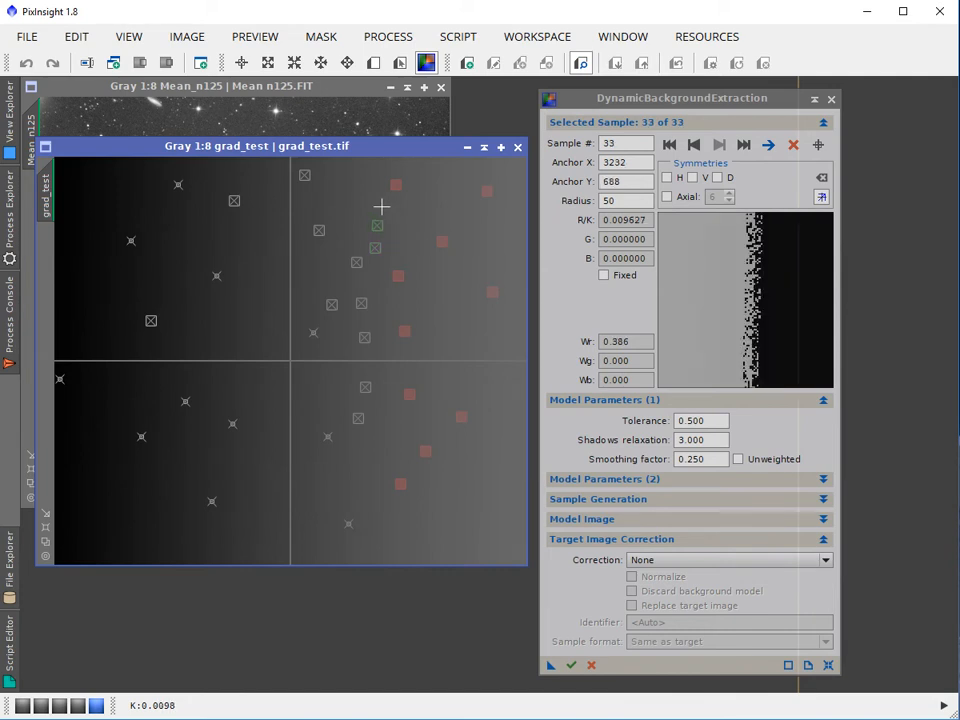
click(381, 206)
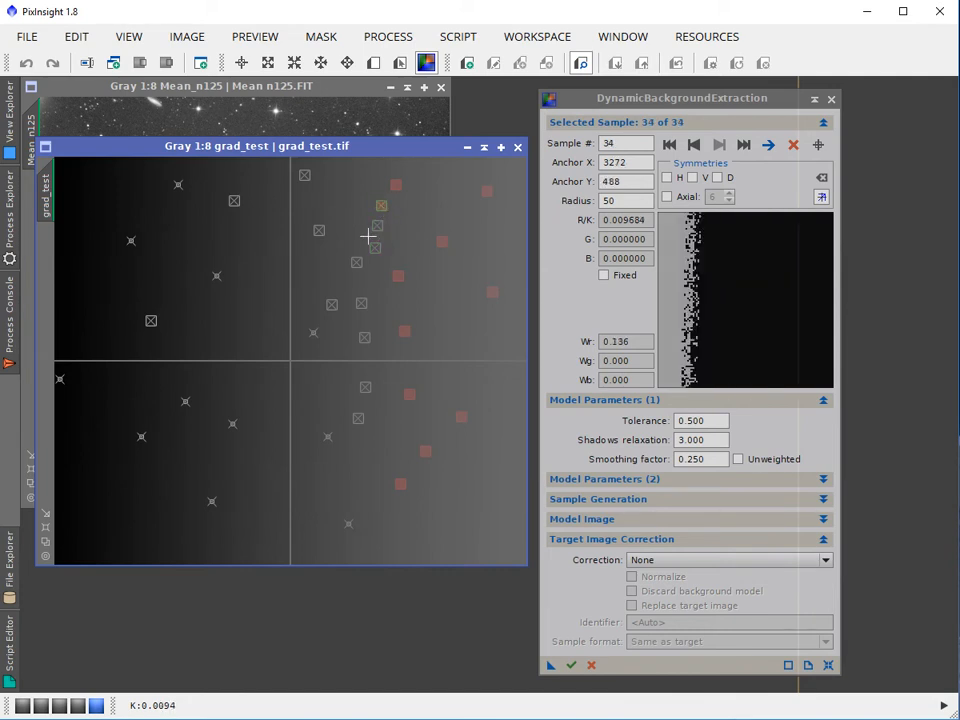
click(368, 236)
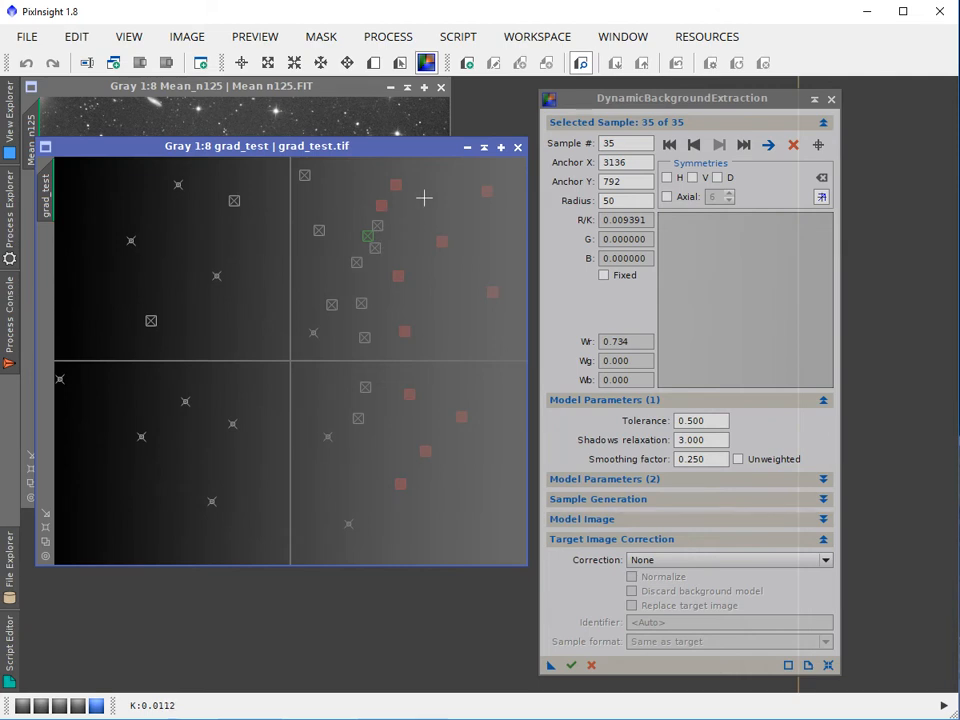
click(377, 273)
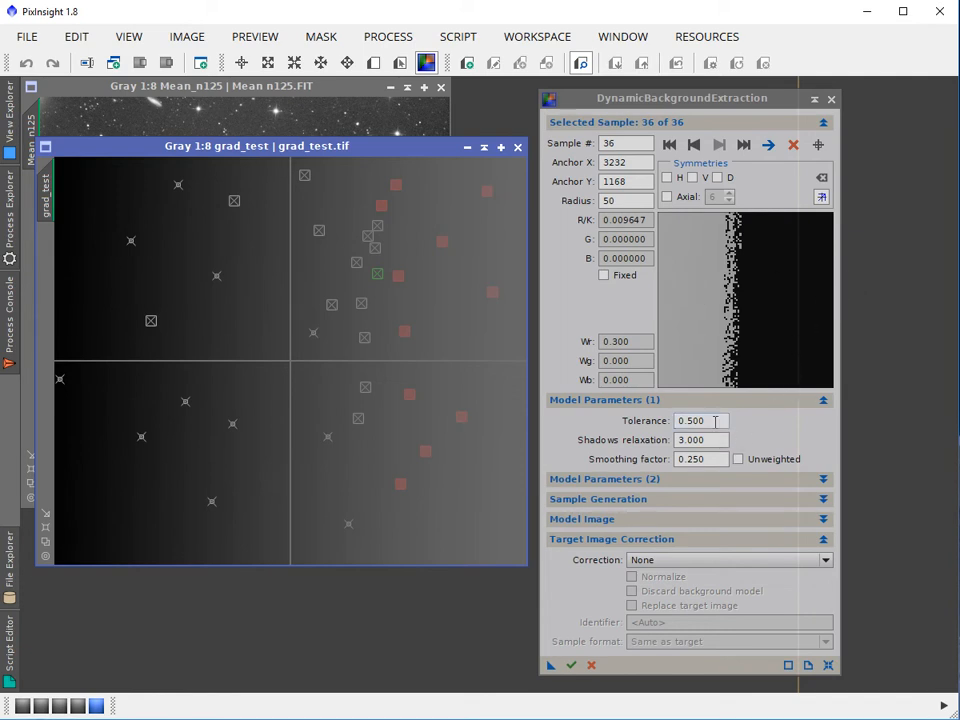
- Set the model tolerance to 0.510 for the partially rejected sample at X 3232, Y 1168
click(667, 422)
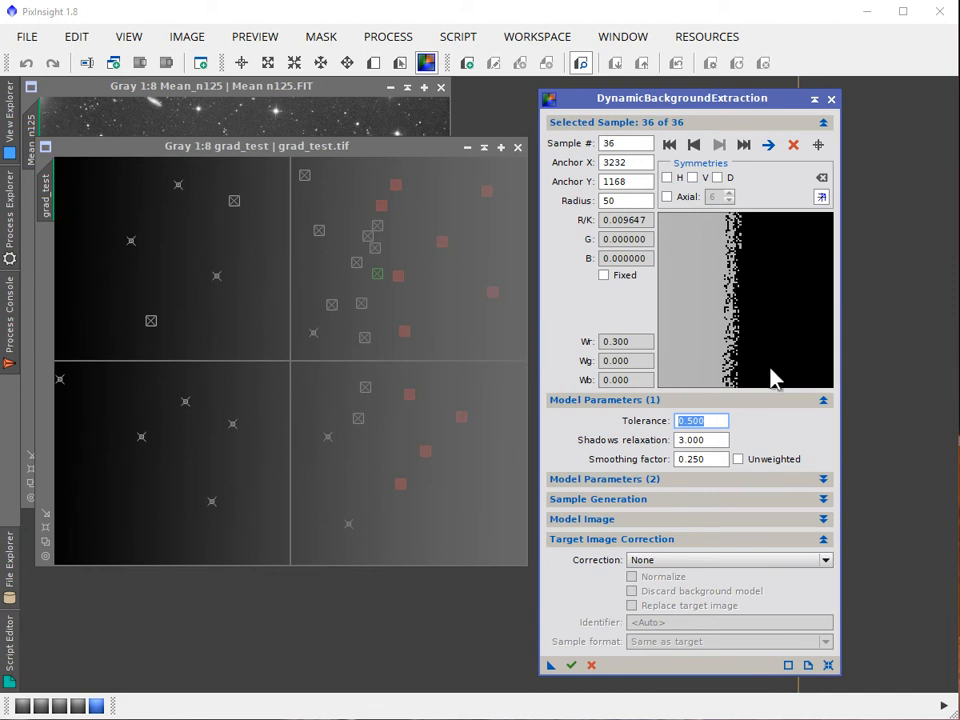
click(723, 421)
key(BackSpace)
key(BackSpace)
text(1)
key(Return)
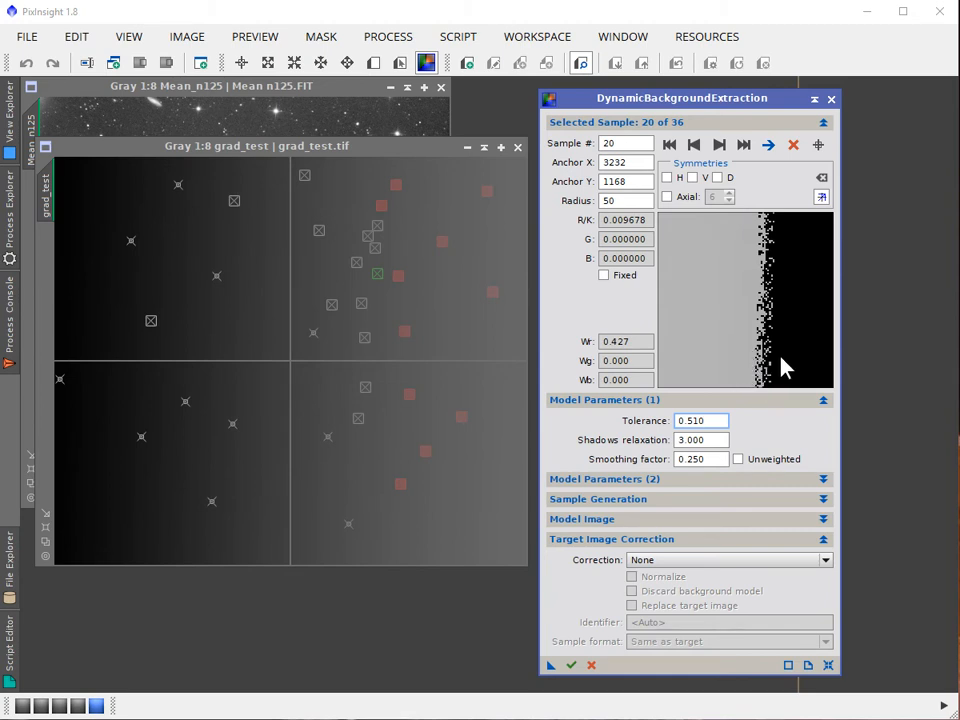
- Raise the tolerance to 0.7 and add a sample in the brighter half at about X 3208, Y 2976
drag(718, 421, 677, 421)
key(BackSpace)
text(.7)
key(Return)
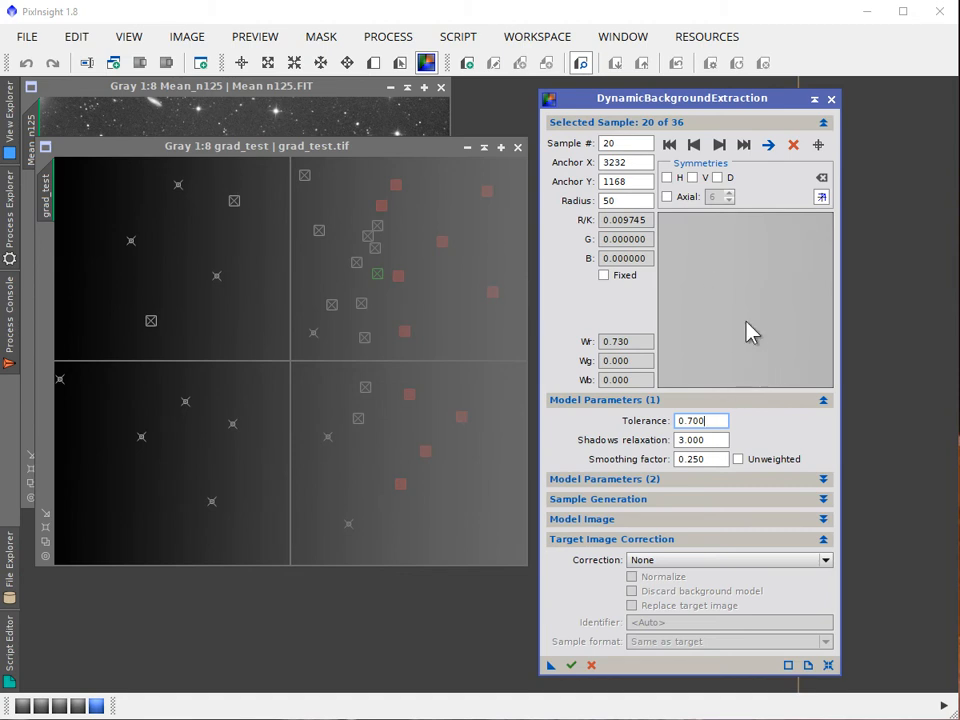
click(377, 453)
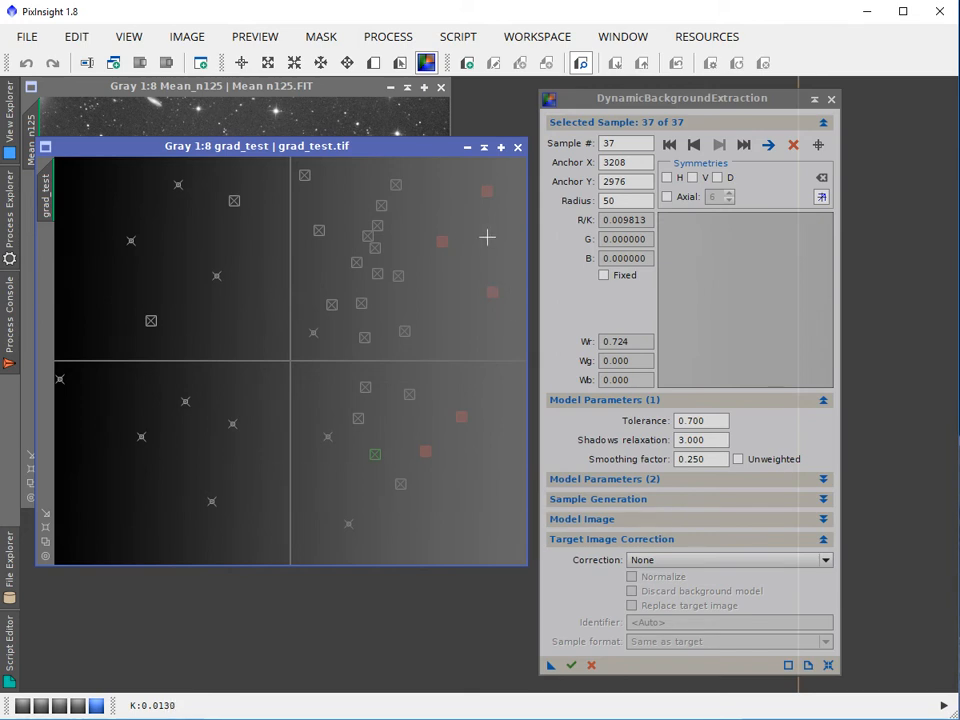
- Set the tolerance to 5 and select the sample at X 3504, Y 1744
click(668, 420)
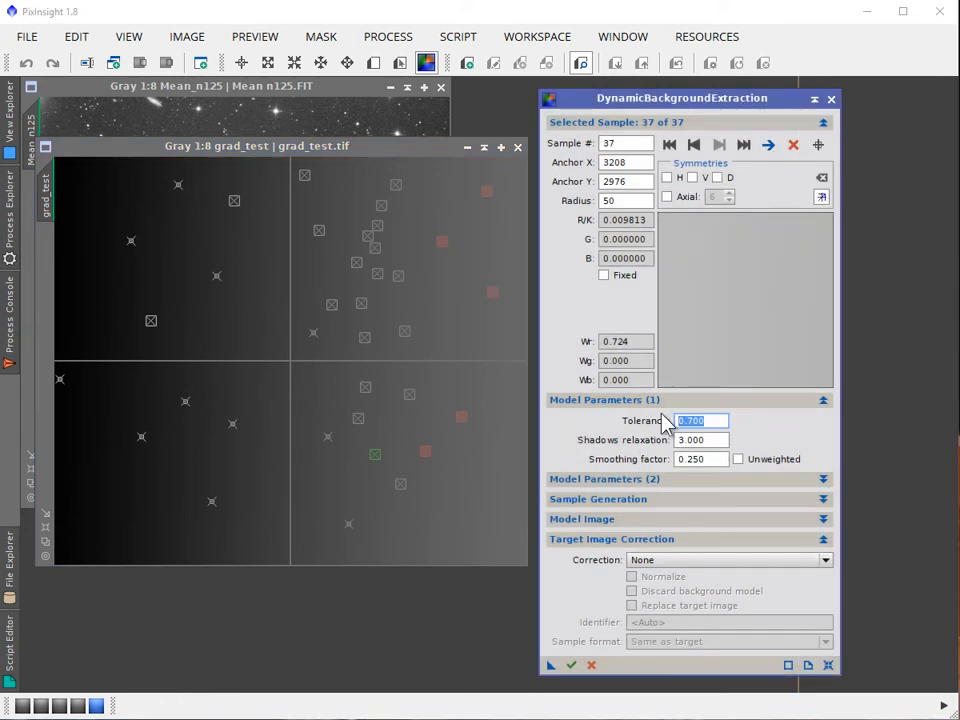
text(5)
key(Return)
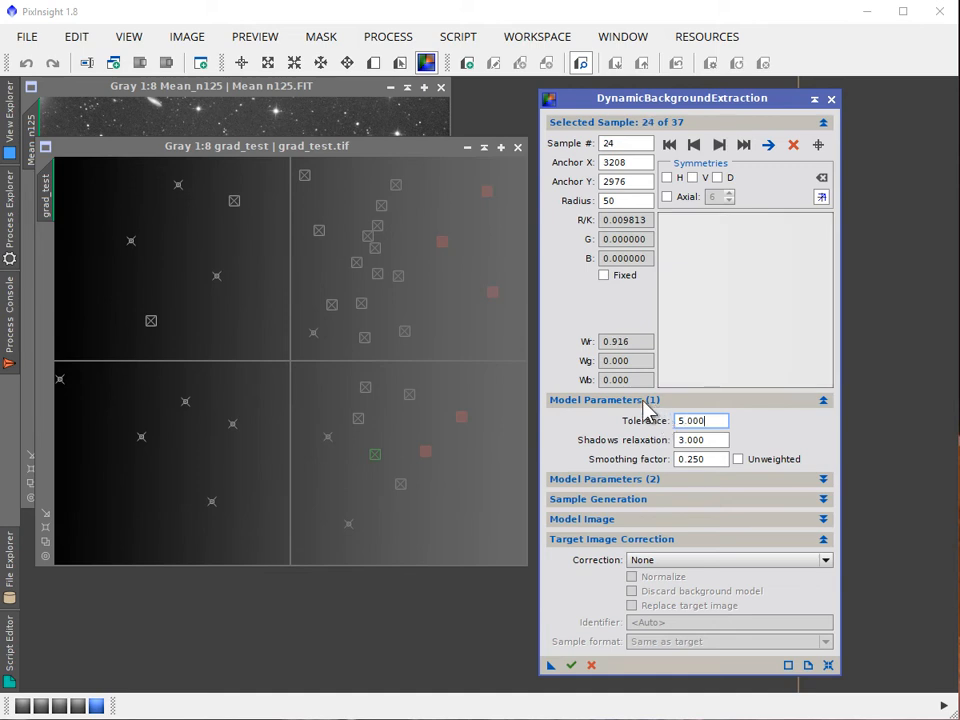
click(407, 332)
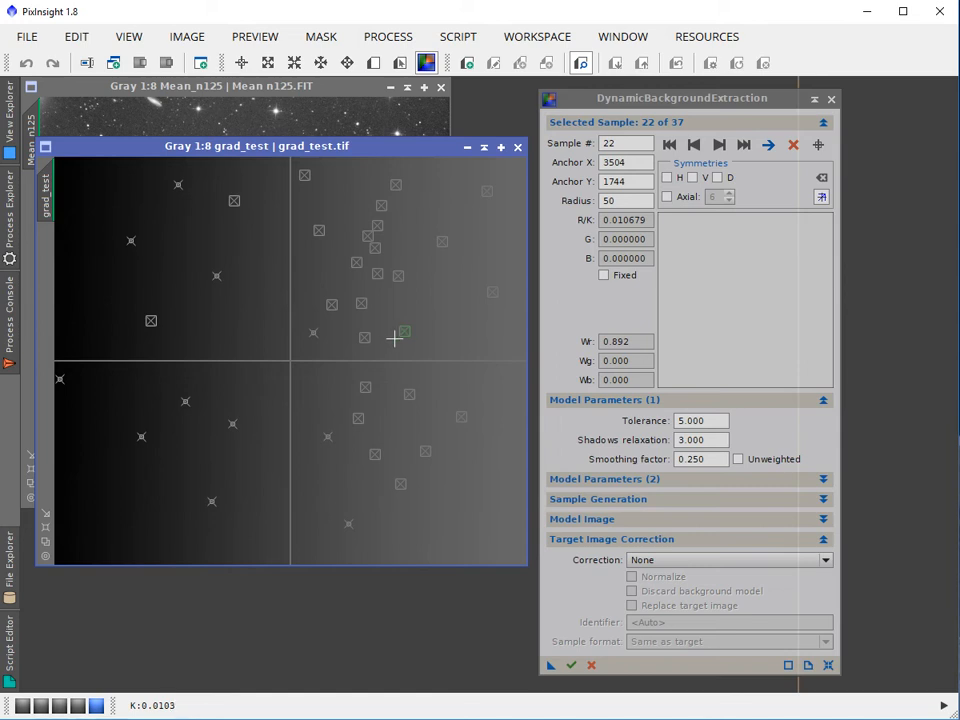
- Examine the Sample Generation settings and the explanation of the Shadows relaxation parameter
click(630, 521)
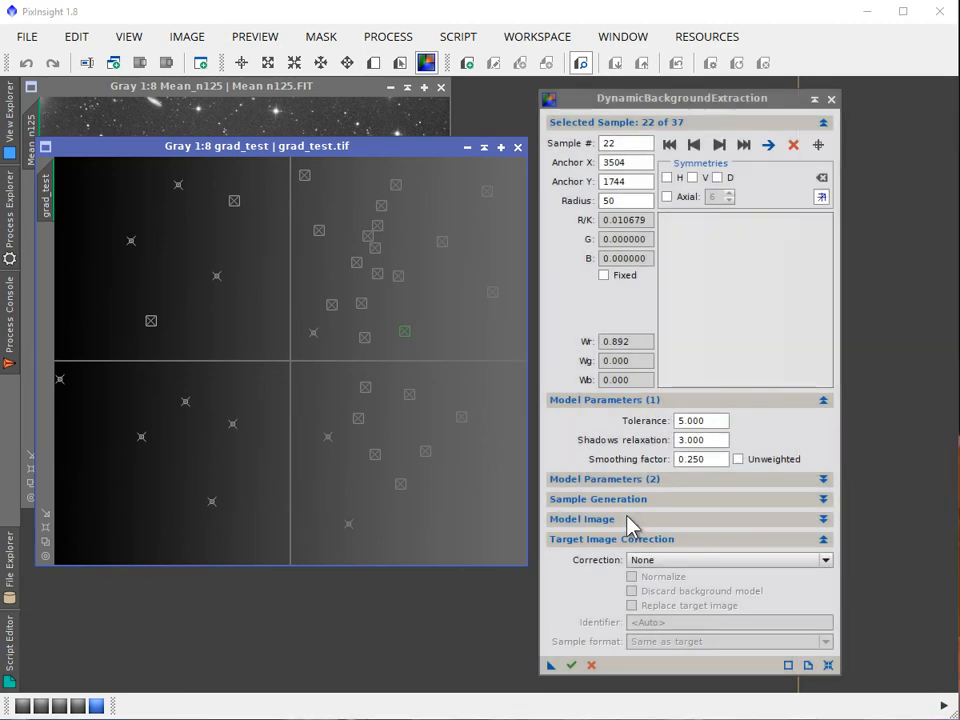
click(628, 521)
click(630, 520)
click(623, 500)
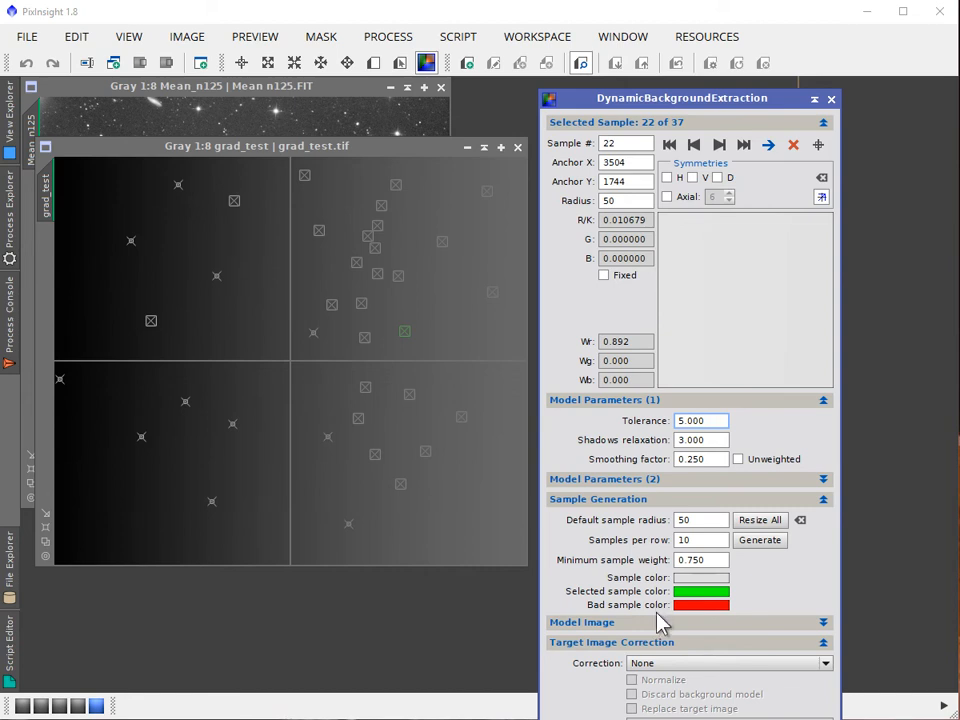
click(823, 499)
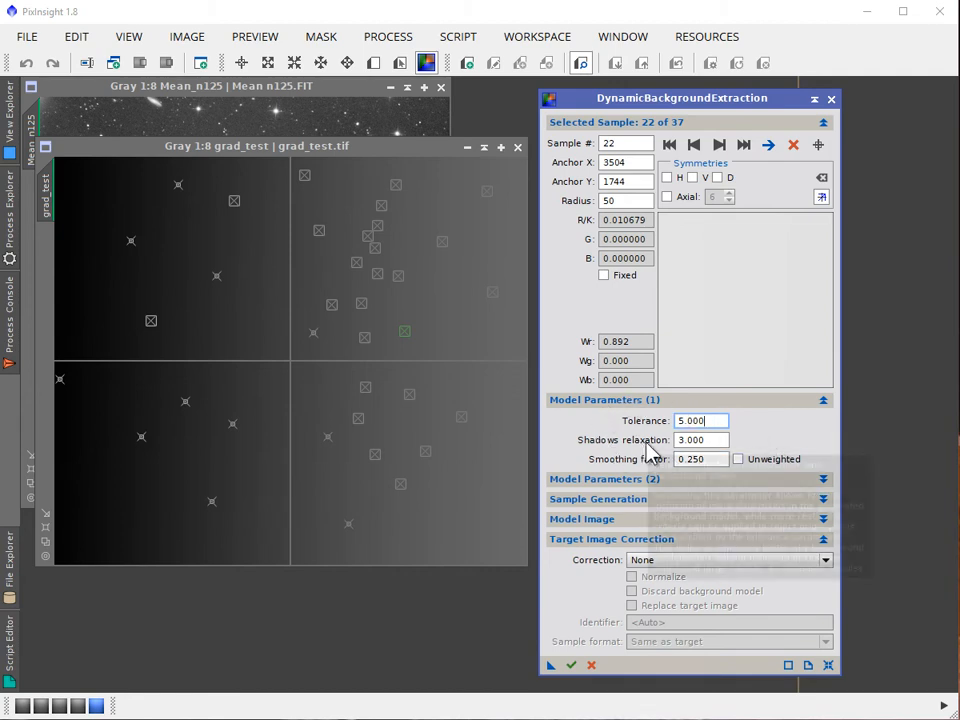
mouse_move(648, 450)
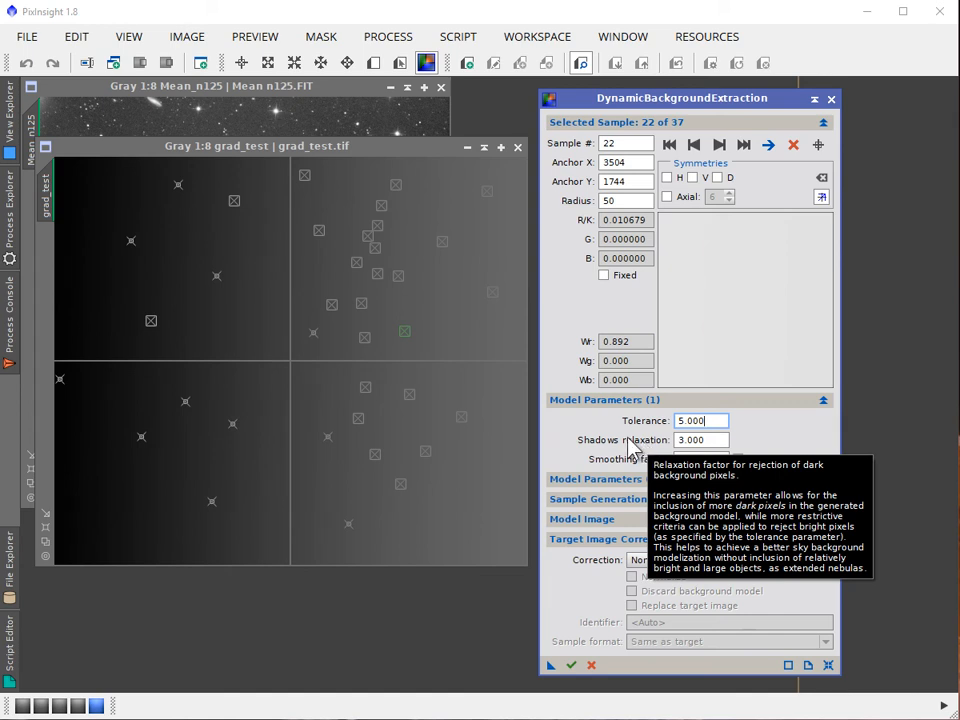
mouse_move(570, 428)
key(Return)
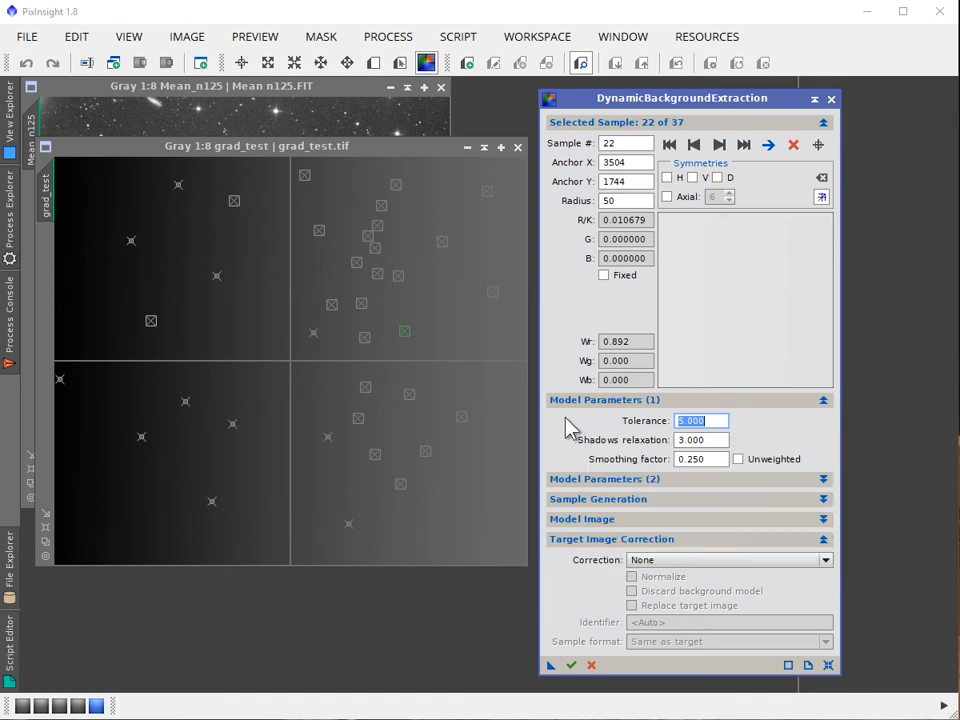
click(566, 418)
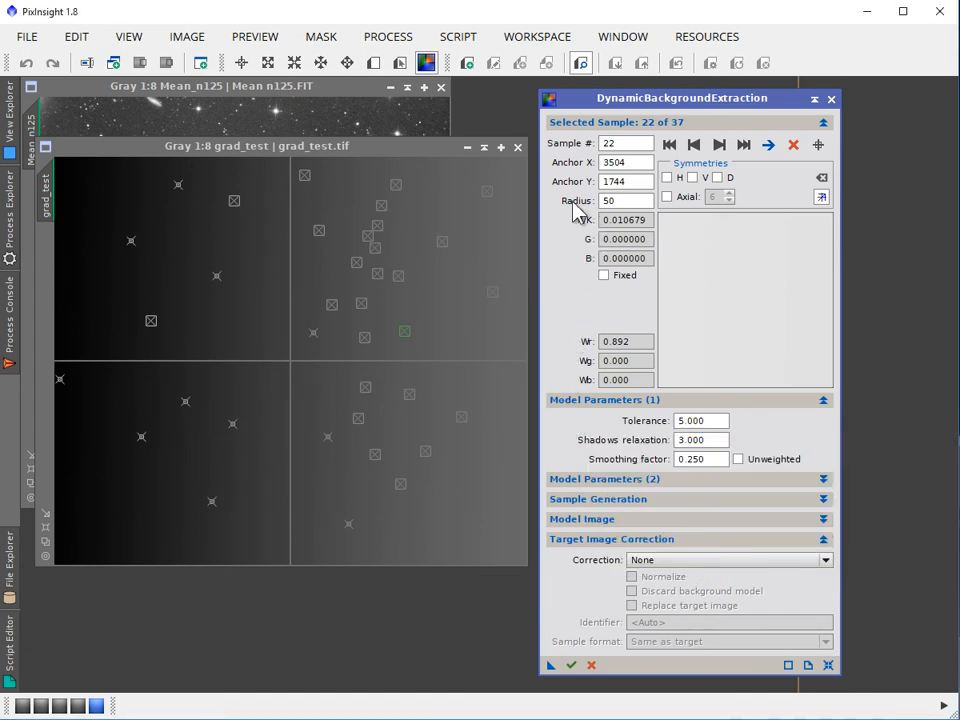
- Close the grad_test image and cancel the active DynamicBackgroundExtraction session
click(518, 147)
click(480, 402)
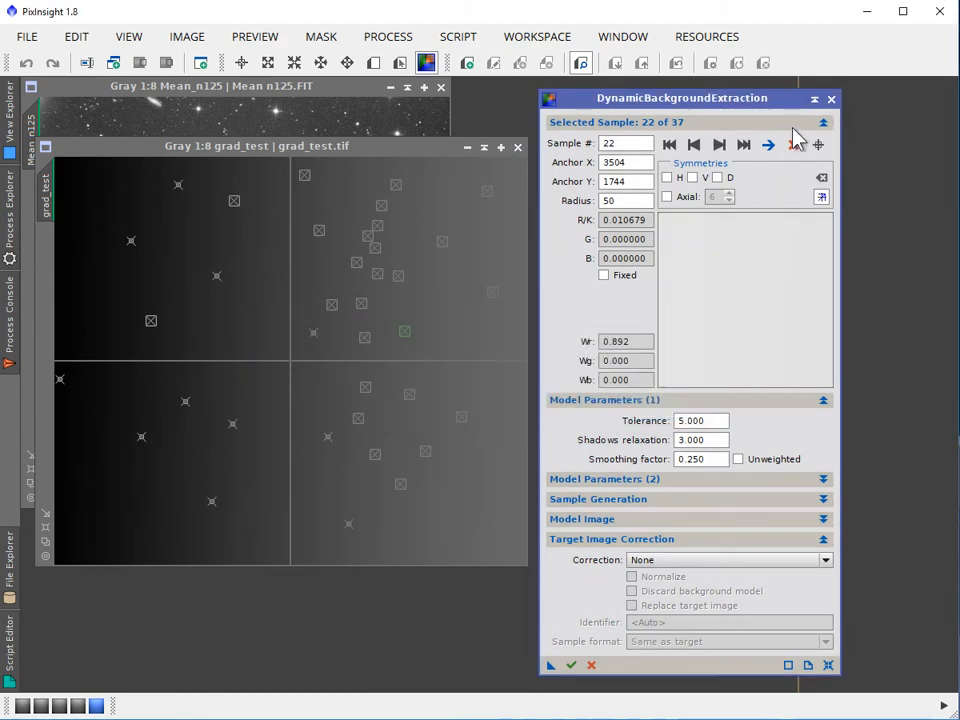
click(831, 99)
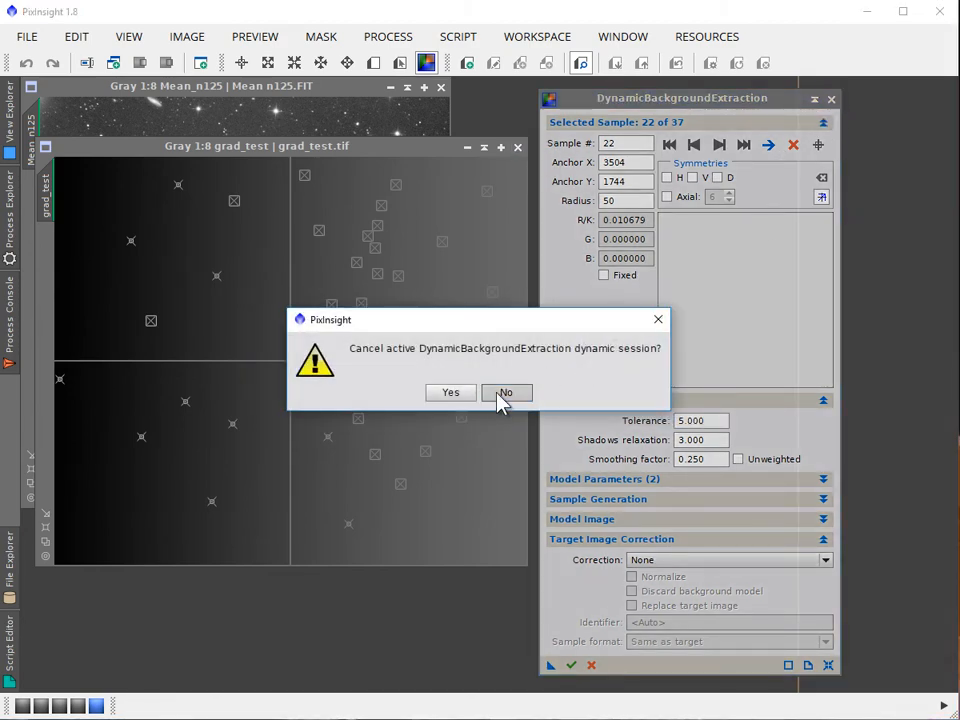
click(502, 398)
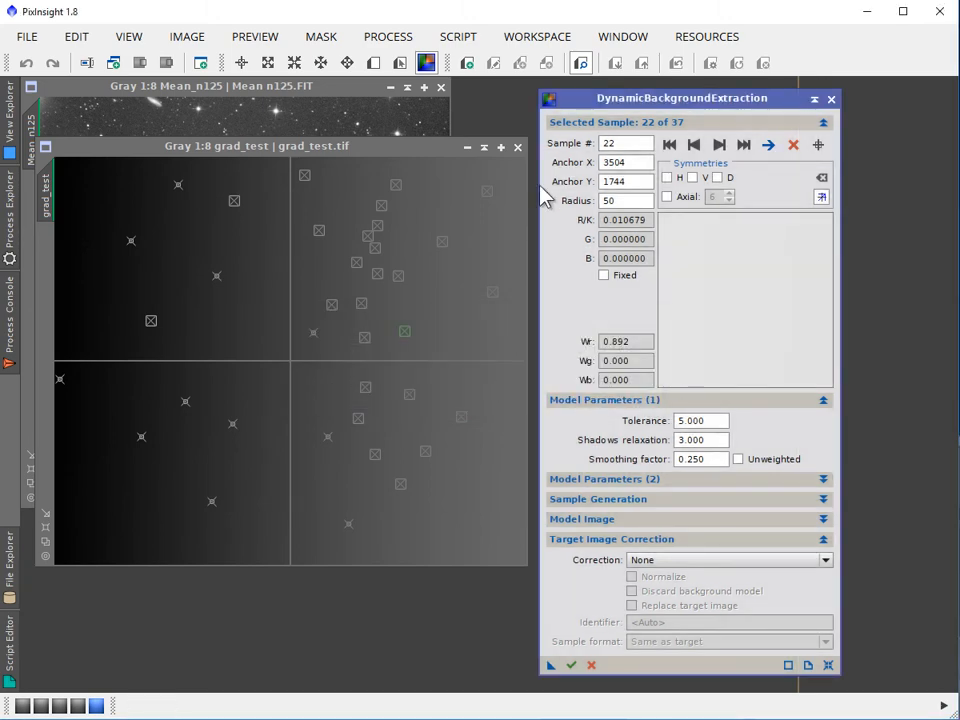
click(831, 99)
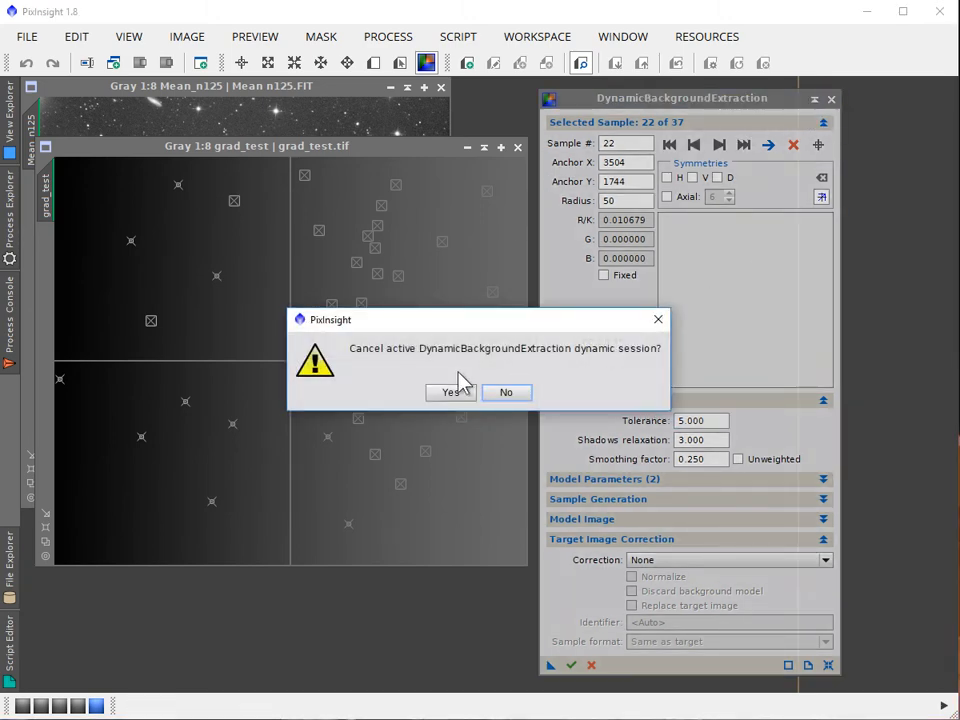
click(452, 390)
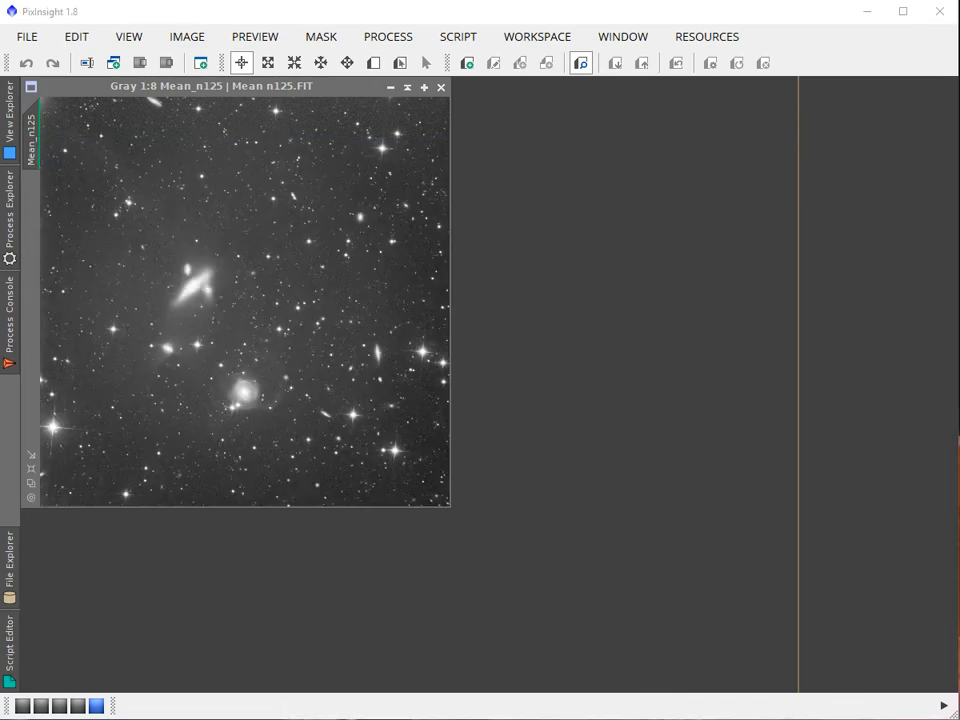
- Start a DynamicBackgroundExtraction session on the Mean_n125 image
click(12, 220)
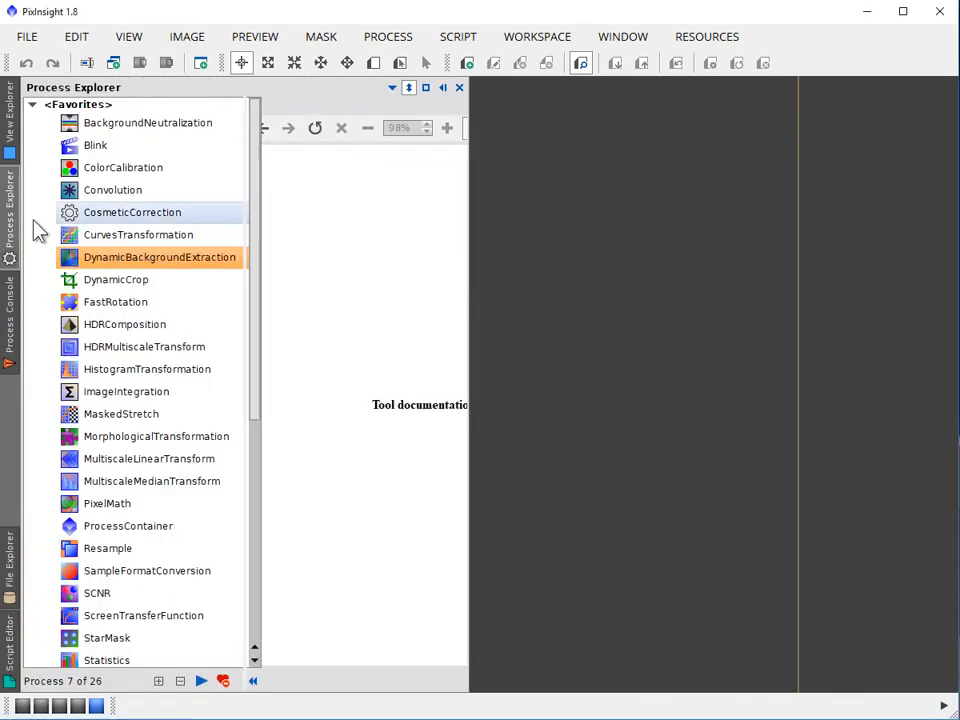
double_click(184, 258)
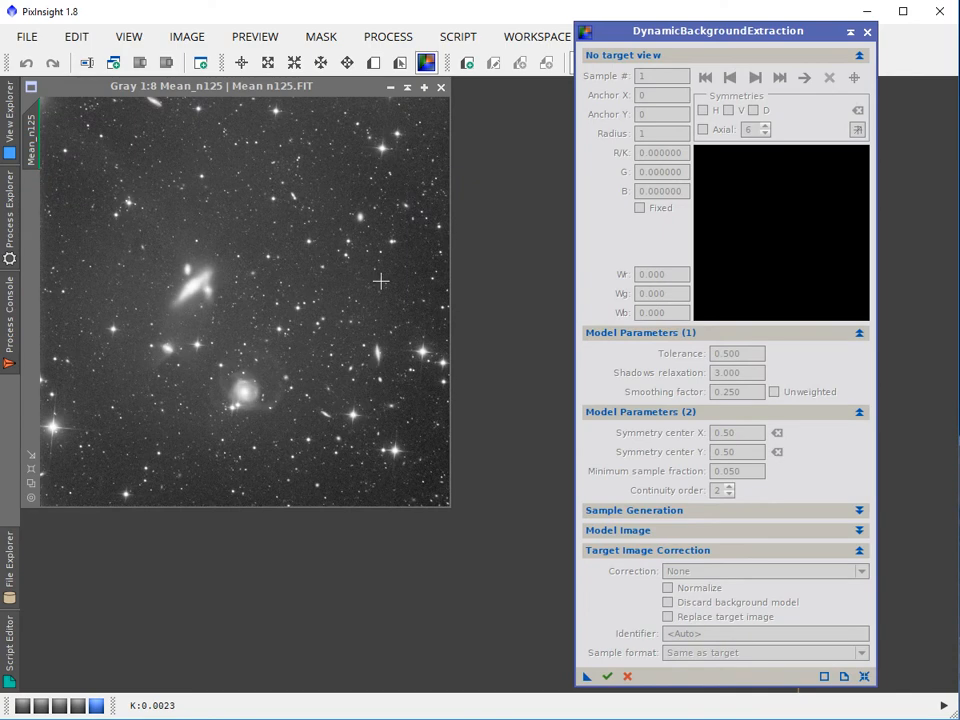
click(381, 281)
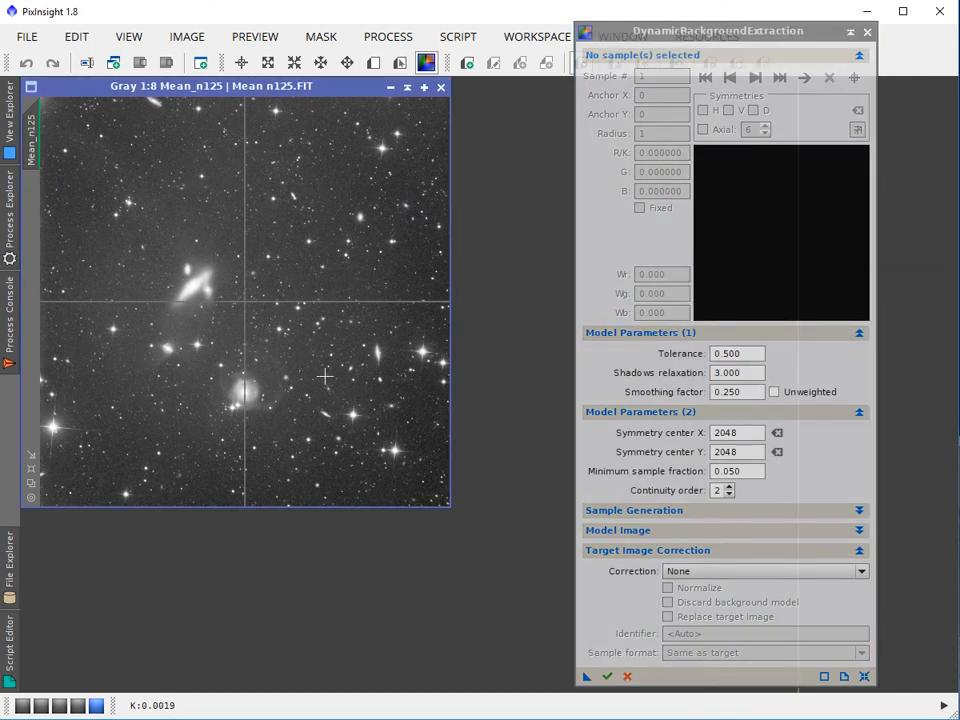
- Place five background samples, three down the right half of the galaxy image and two in the left half, including X 2856, Y 760 and X 368, Y 1648
click(324, 375)
click(329, 289)
click(329, 178)
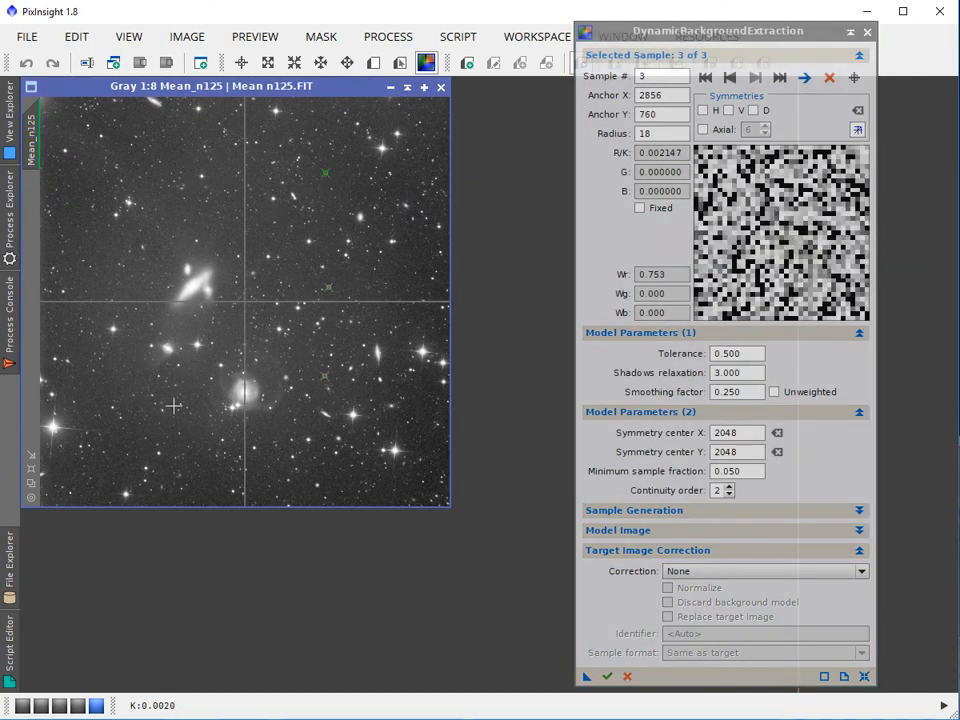
click(160, 455)
click(78, 265)
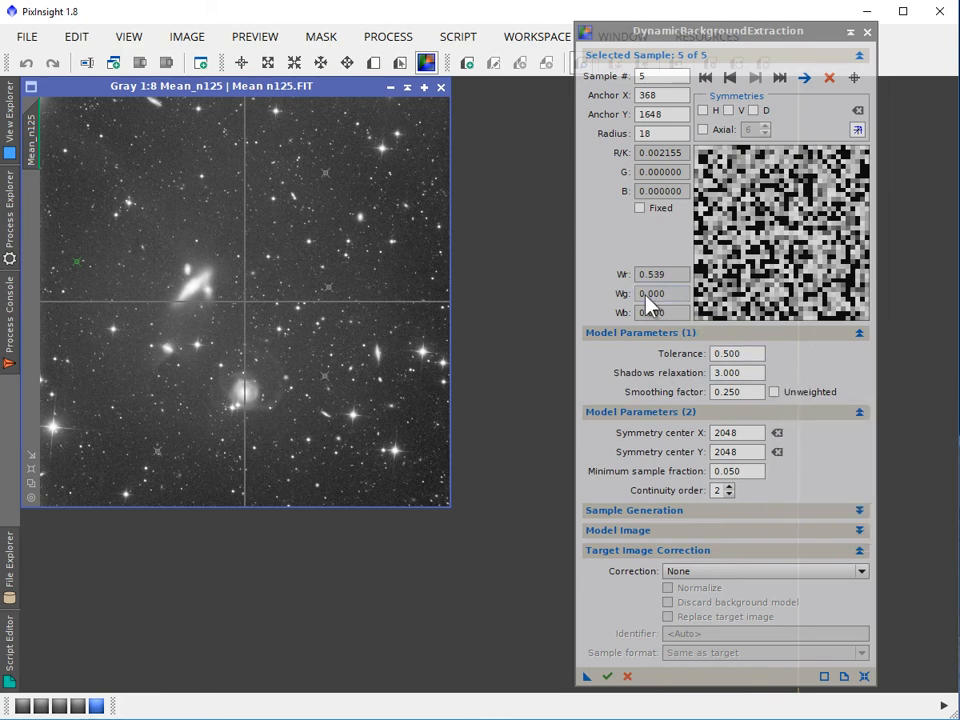
- Add a sample at about X 2496, Y 1320 and move it over the nearby star at about X 2688, Y 1240
click(290, 229)
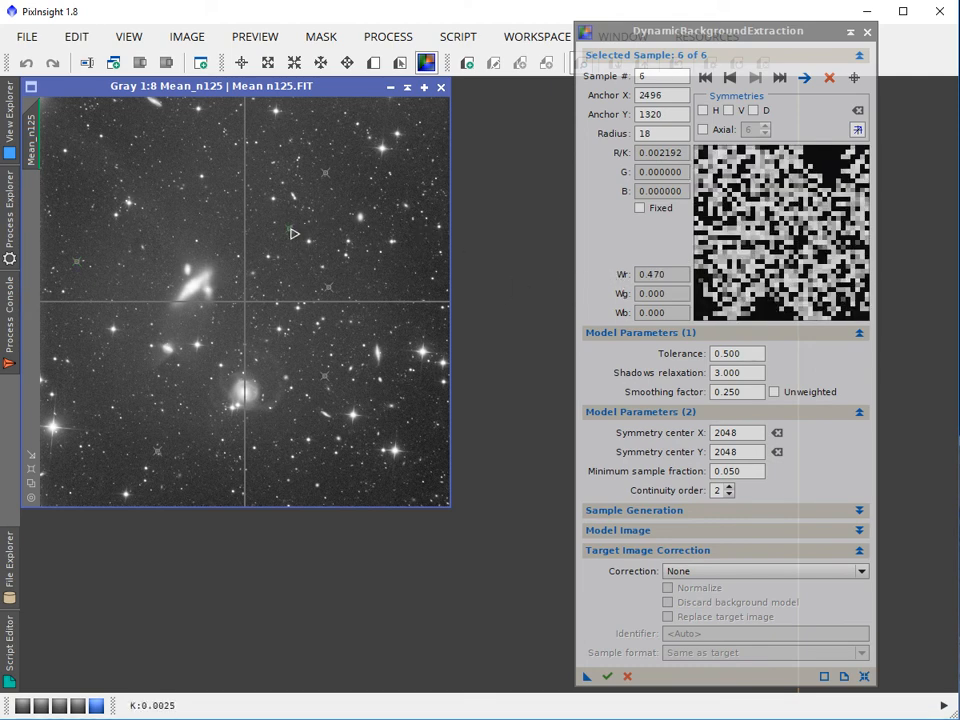
drag(292, 229, 313, 225)
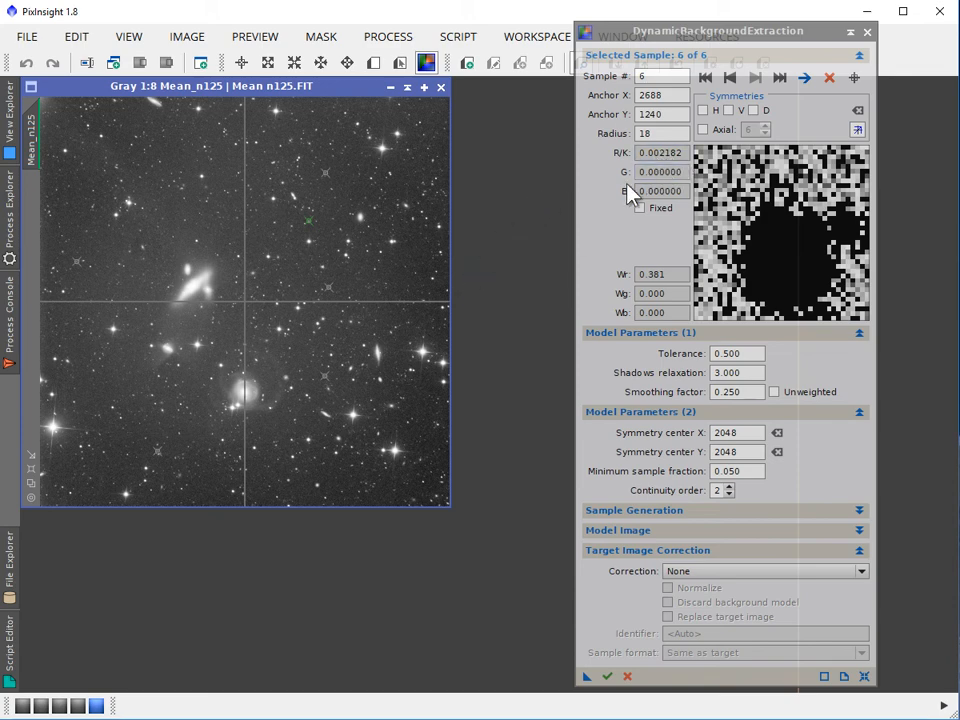
- Turn on Unweighted and move the selected sample off the star to about X 2816, Y 1376
click(774, 392)
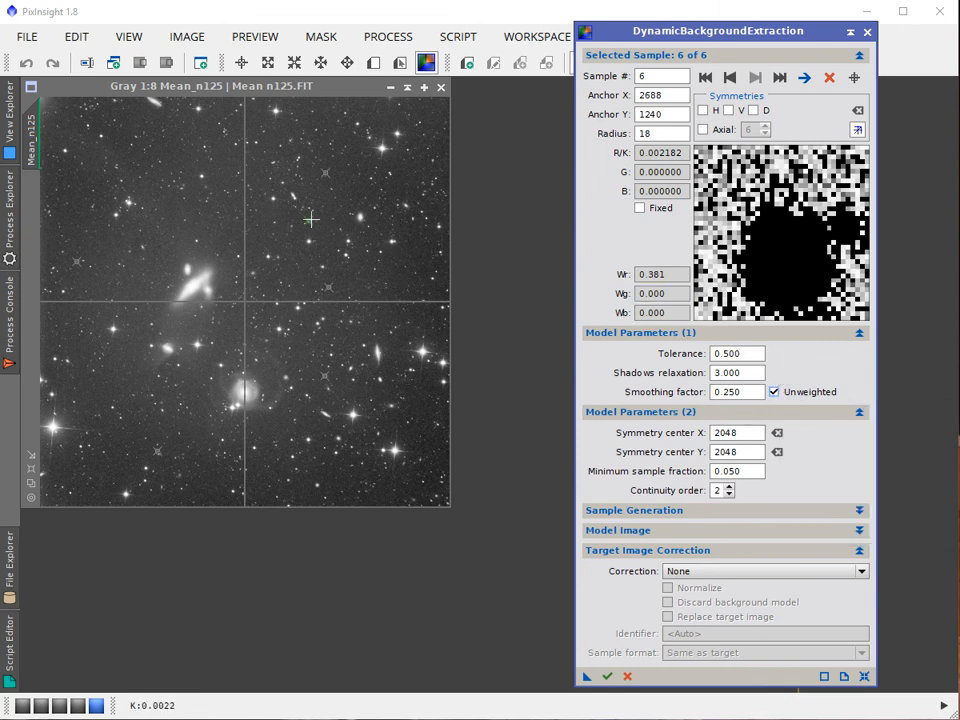
drag(313, 226, 324, 238)
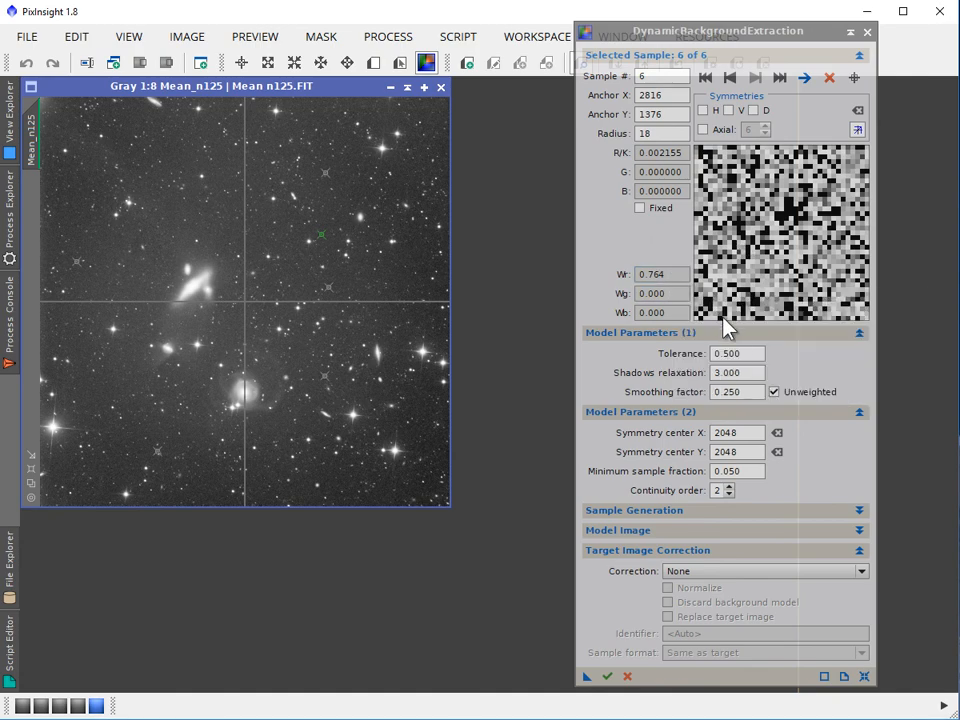
- Set the tolerance to 5 and turn off Unweighted so the sample weights count again
click(738, 354)
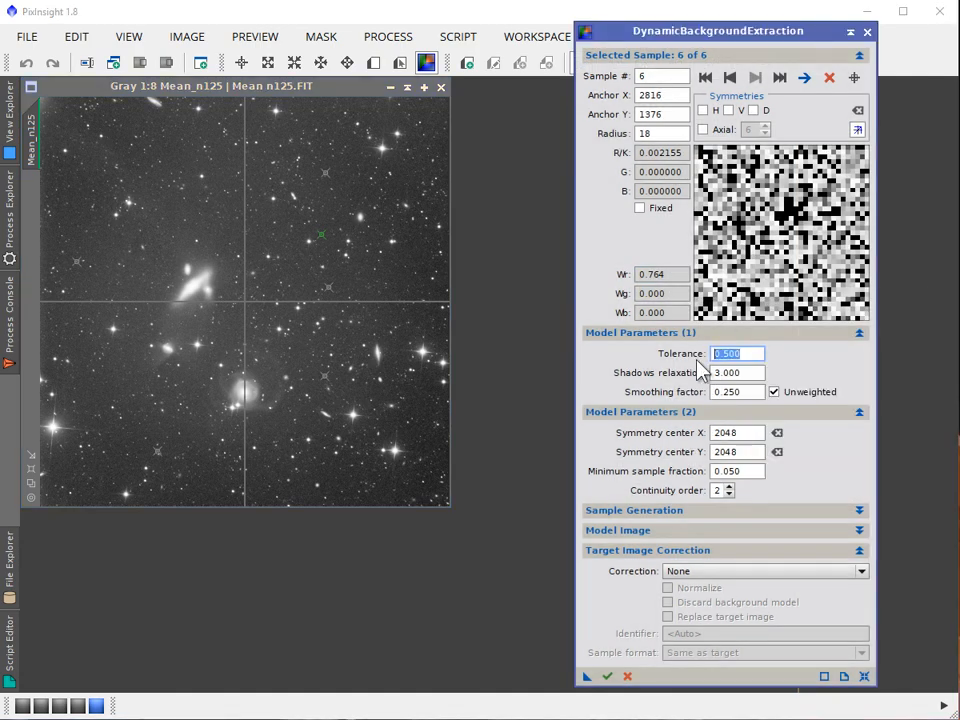
text(5)
key(Return)
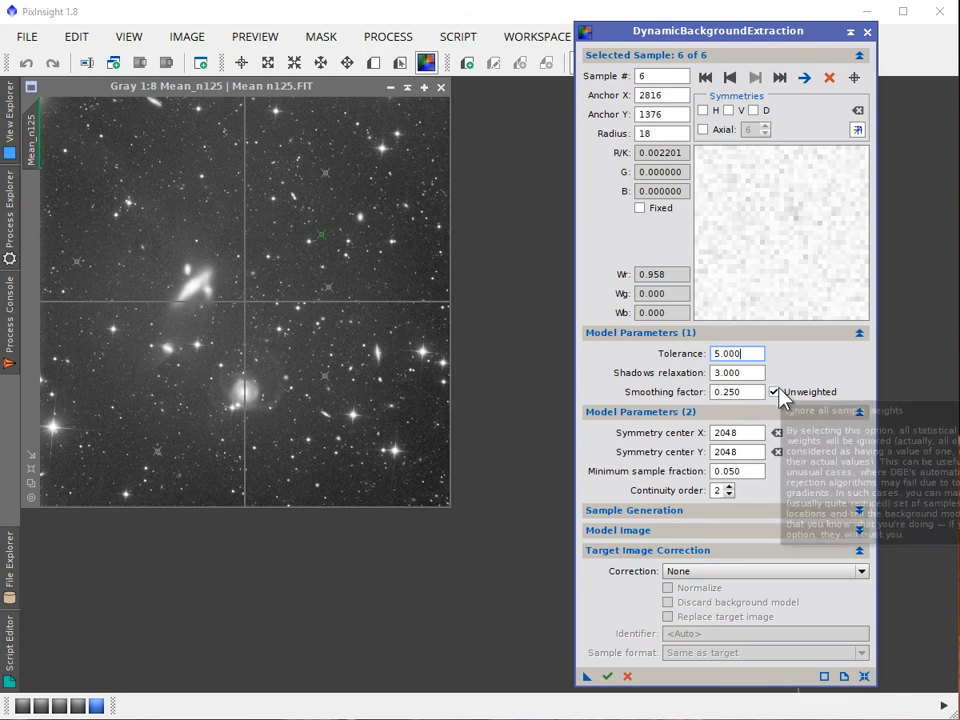
click(780, 382)
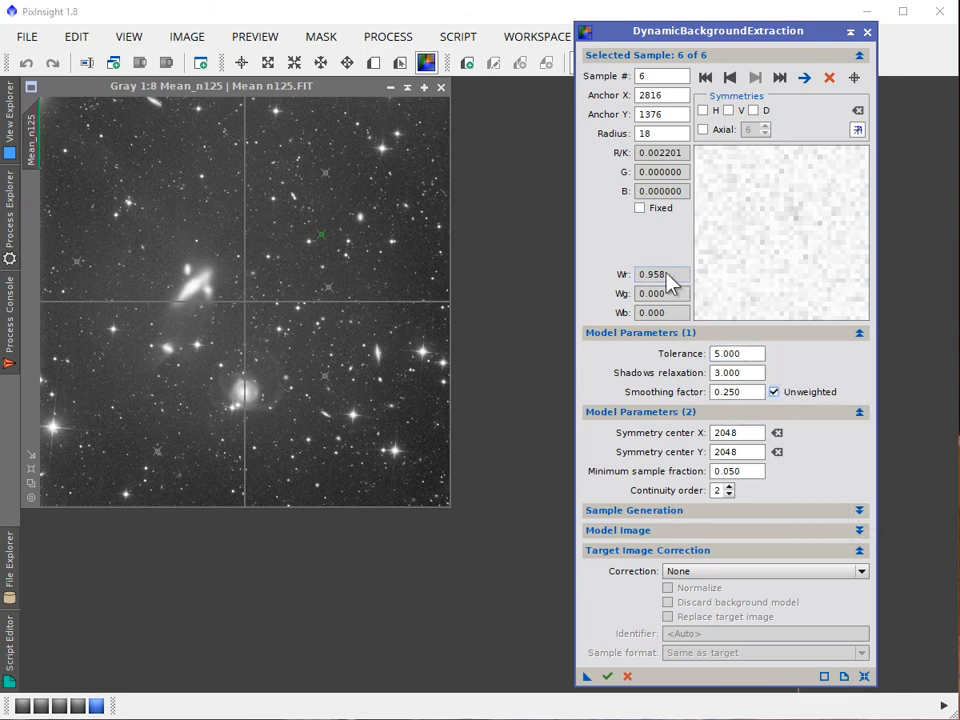
mouse_move(676, 297)
mouse_move(776, 394)
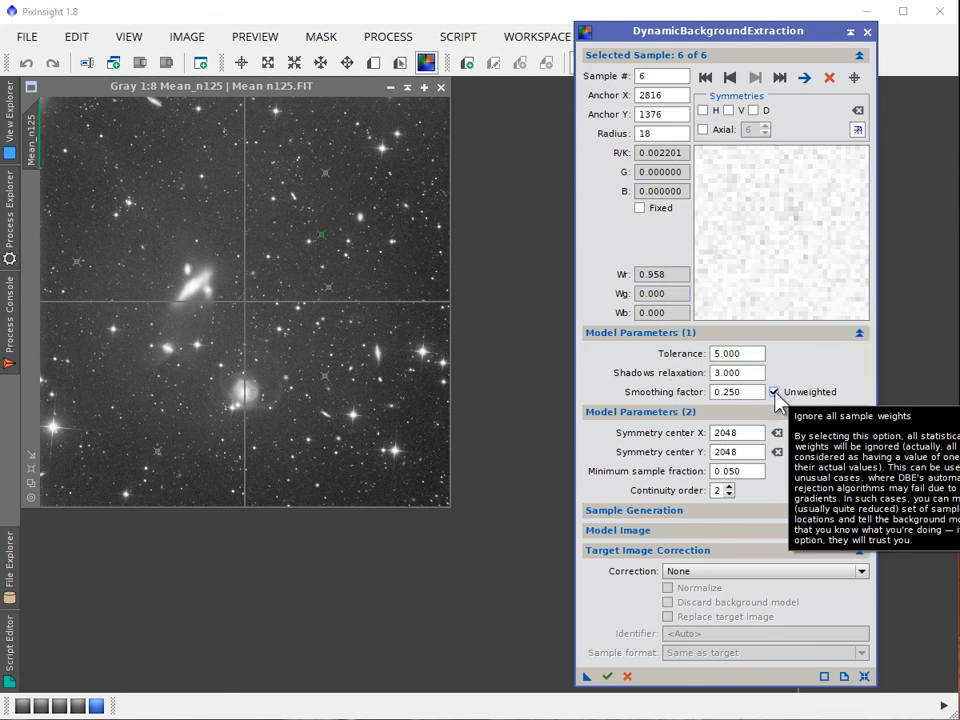
click(774, 392)
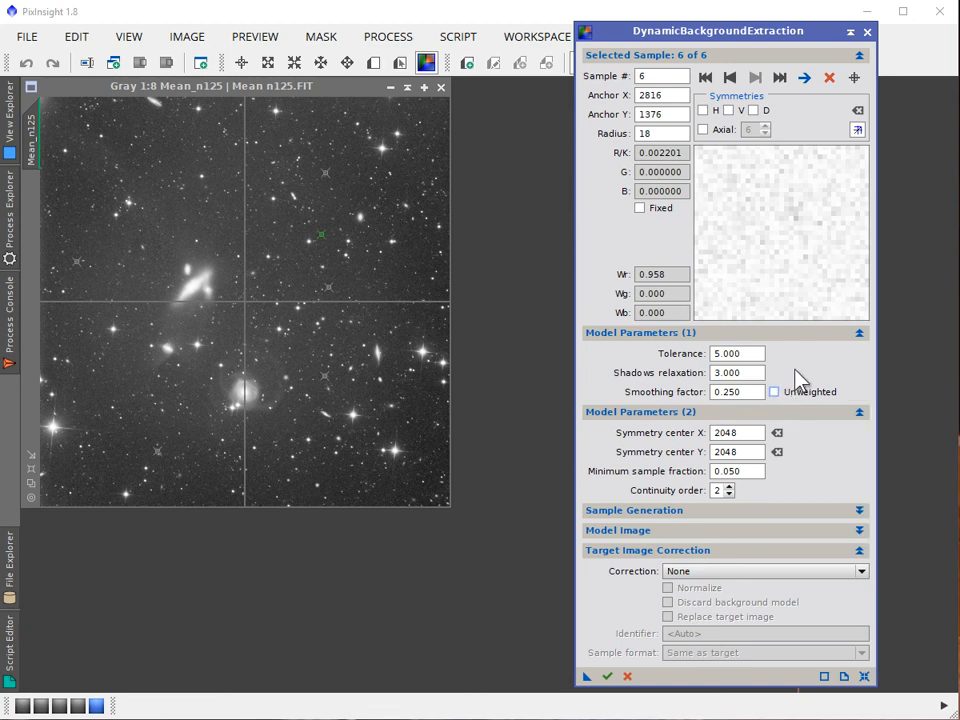